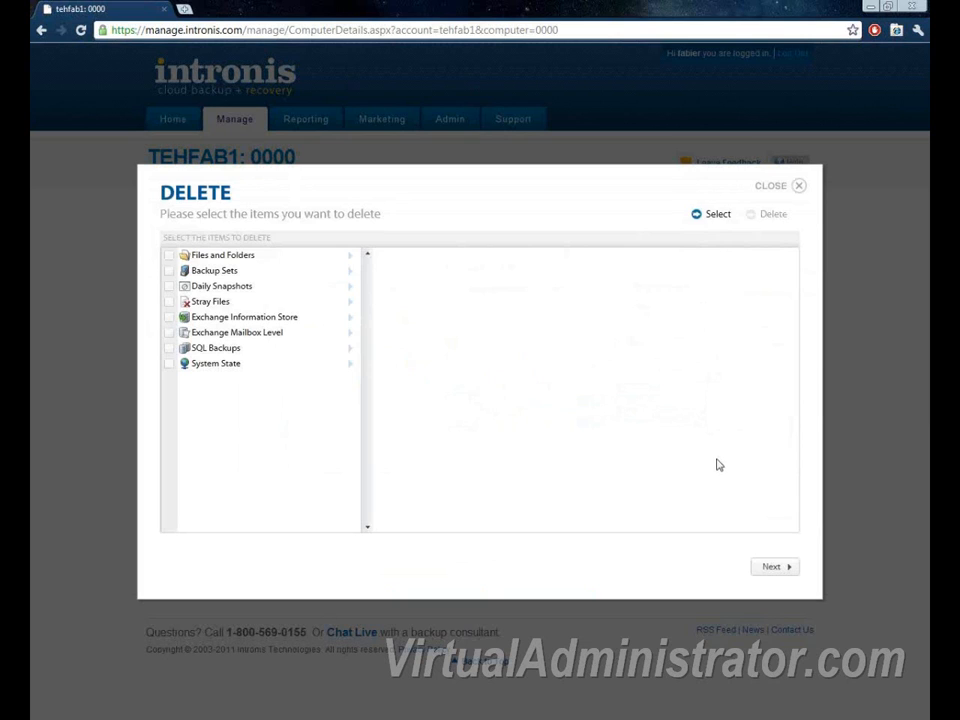
Step: Close the Delete wizard, discarding its changes, and start a new data deletion for the computer
{"action": "left_click", "coordinate": [769, 188]}
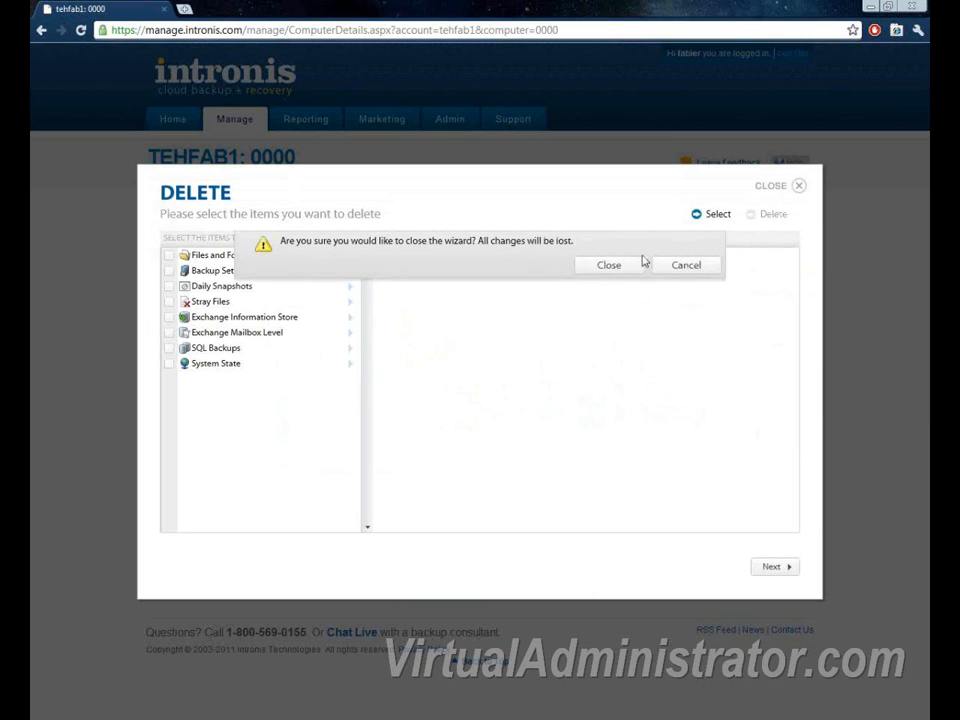
{"action": "left_click", "coordinate": [611, 265]}
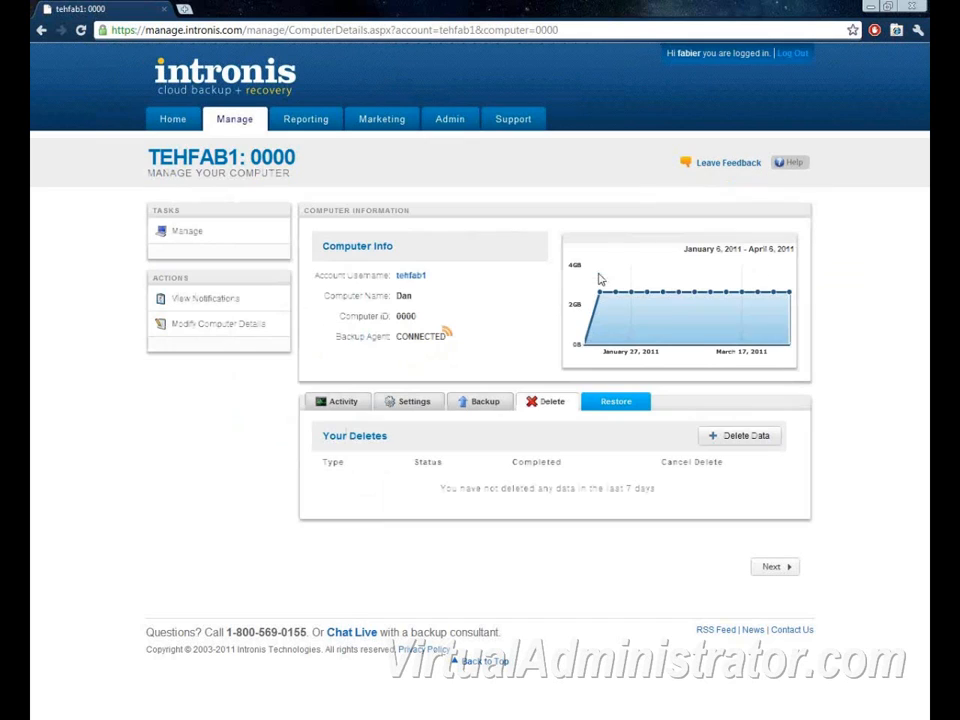
{"action": "left_click", "coordinate": [736, 446]}
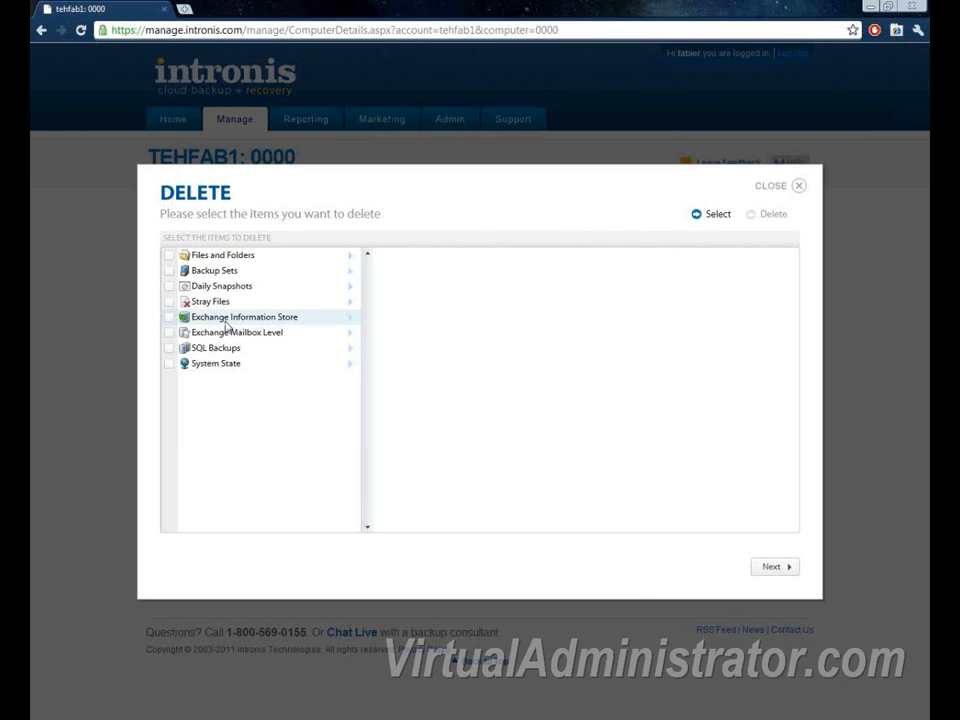
Step: Browse the stray files on Local Disk (C:) down into the intronis folder
{"action": "left_click", "coordinate": [215, 302]}
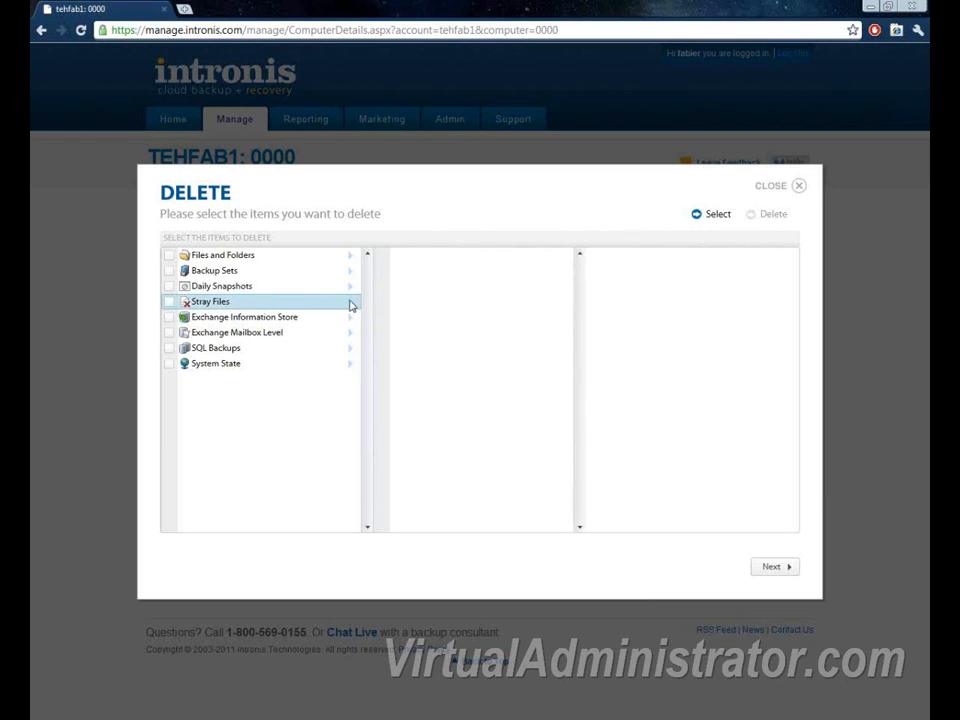
{"action": "left_click", "coordinate": [558, 258]}
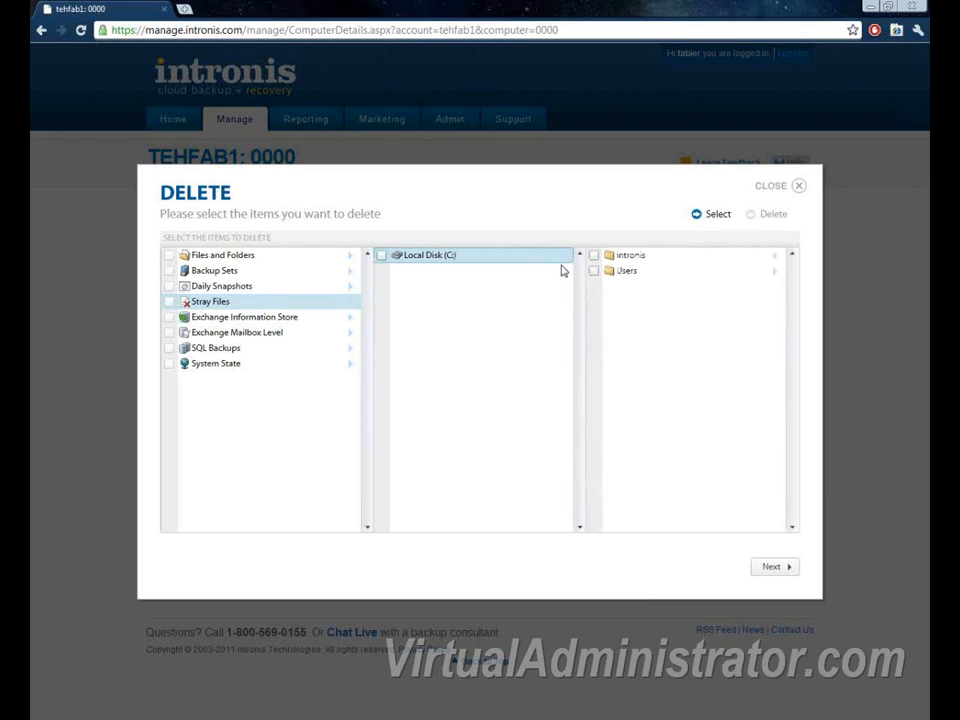
{"action": "left_click", "coordinate": [735, 260]}
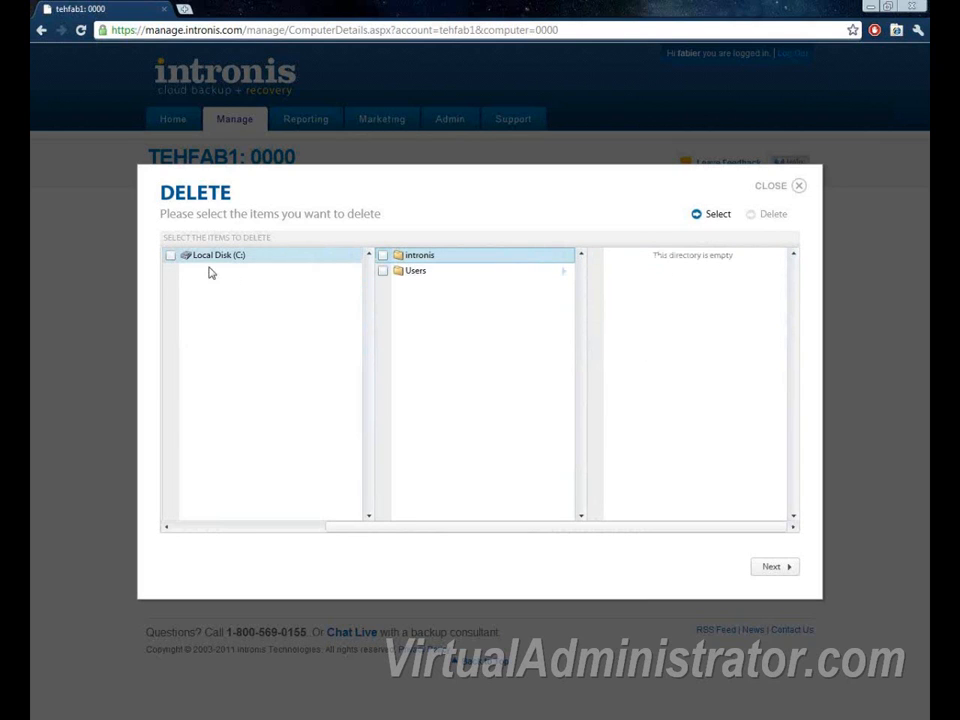
Step: Browse the 4/6/2011 daily snapshot on Local Disk (C:) to pricesheet.pdf in the intronis folder, selecting and clearing its 12/9/2010 version
{"action": "left_click_drag", "start_coordinate": [341, 527], "coordinate": [158, 526]}
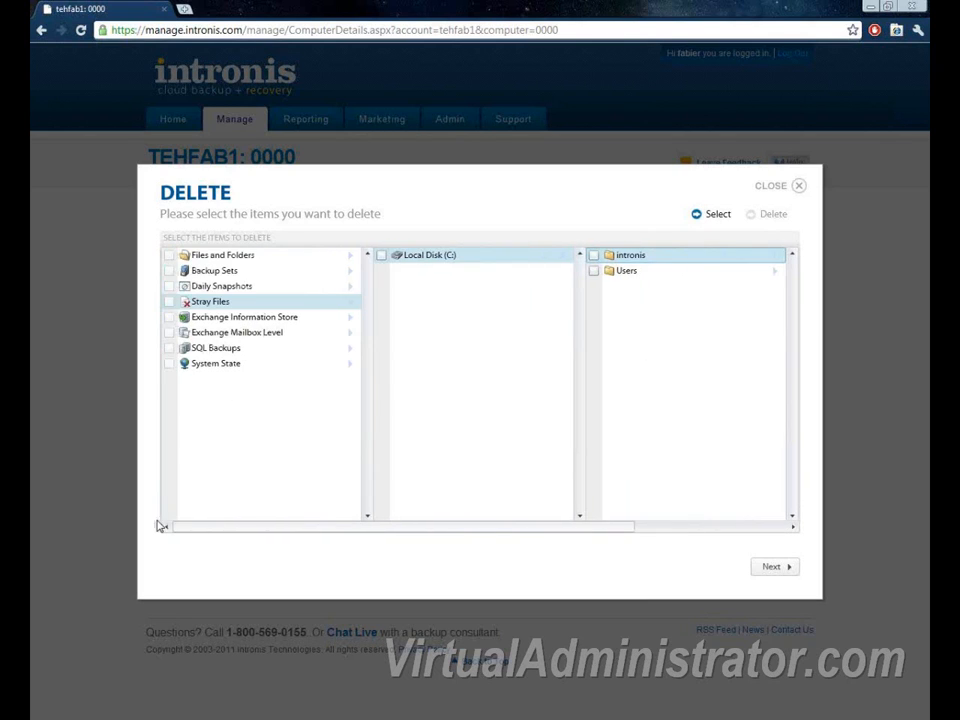
{"action": "left_click", "coordinate": [216, 287]}
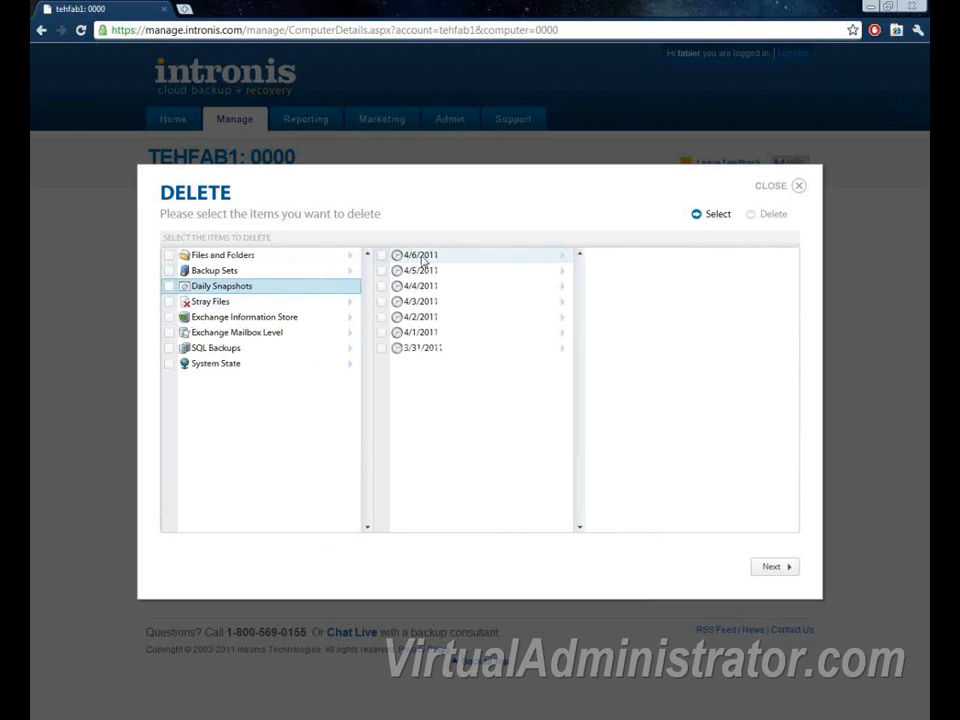
{"action": "left_click", "coordinate": [424, 258]}
{"action": "left_click", "coordinate": [640, 256]}
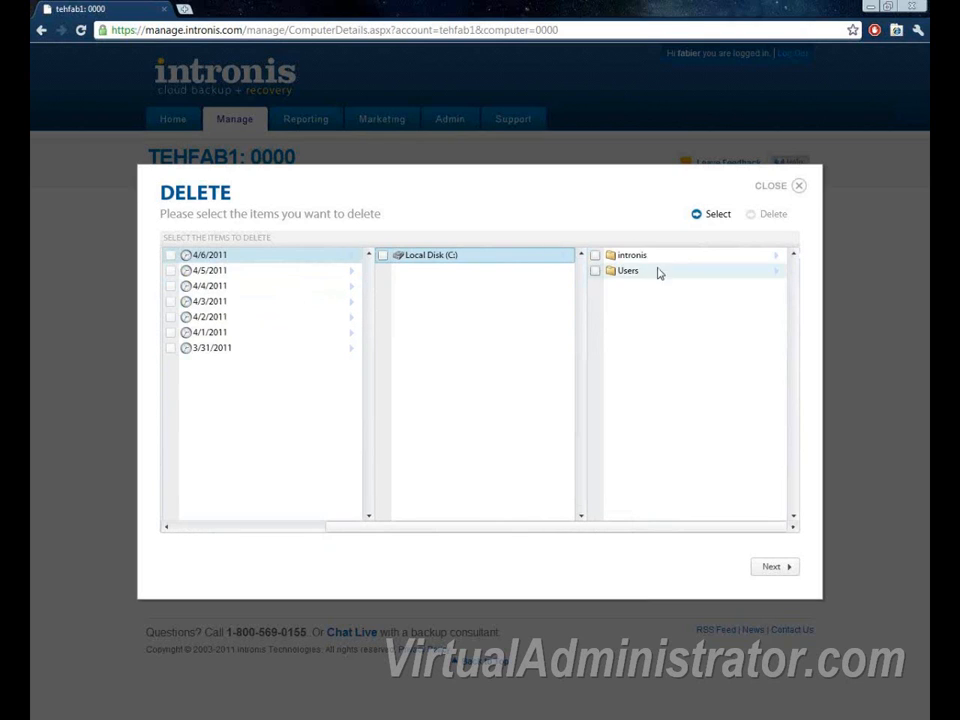
{"action": "left_click", "coordinate": [770, 258]}
{"action": "left_click", "coordinate": [656, 257]}
{"action": "left_click", "coordinate": [658, 260]}
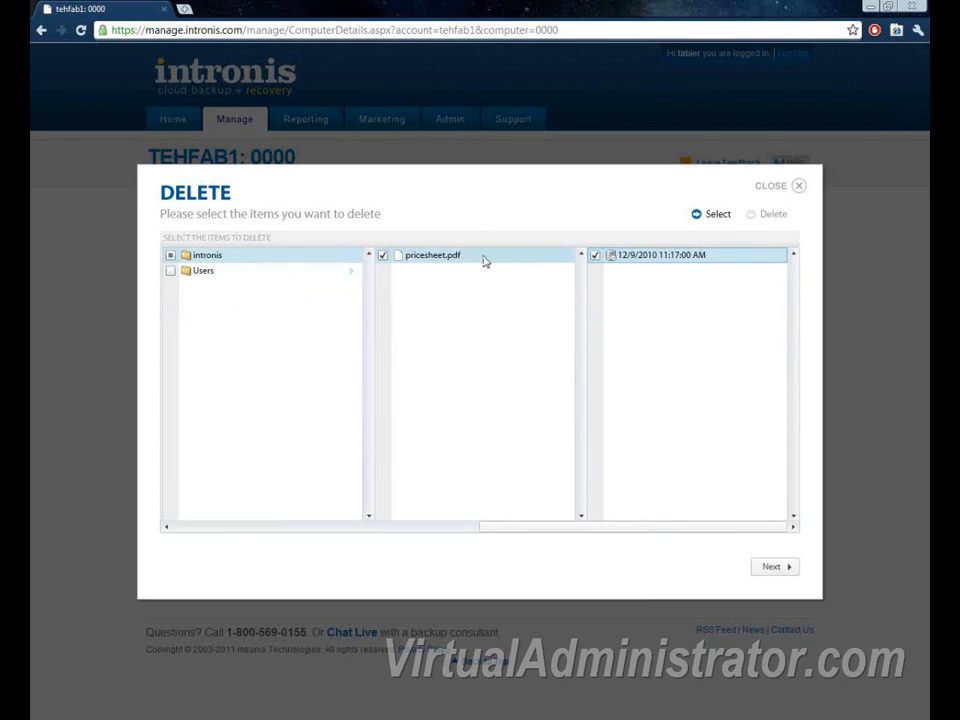
{"action": "left_click", "coordinate": [680, 260]}
Step: Look through the Backup Sets, the Files and Folders on Local Disk (C:), and the Stray Files available for deletion
{"action": "left_click_drag", "start_coordinate": [613, 532], "coordinate": [300, 525]}
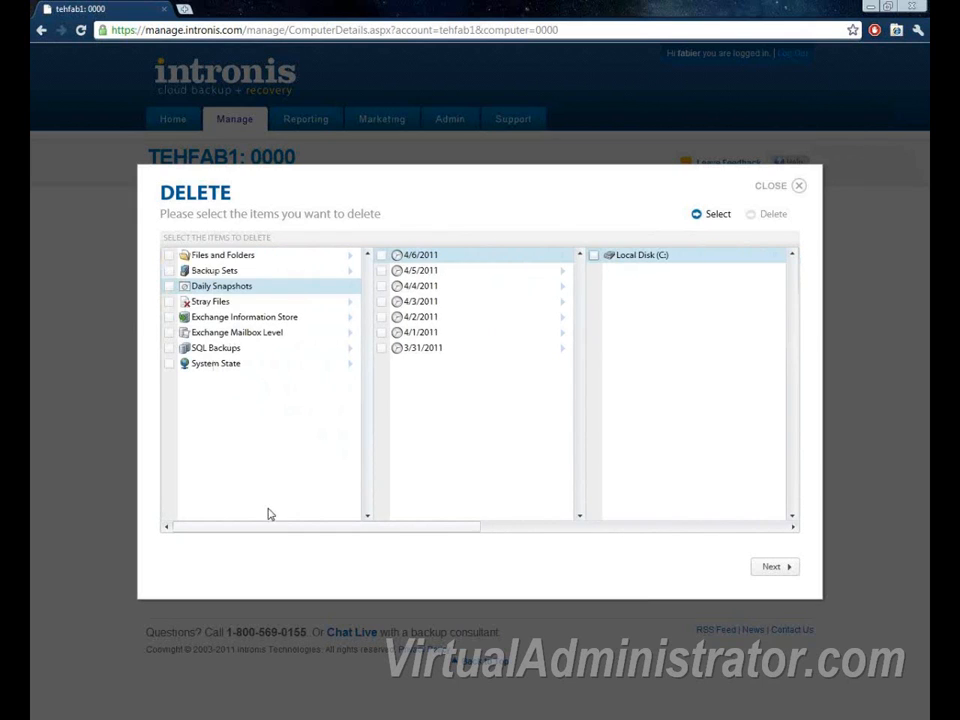
{"action": "left_click", "coordinate": [245, 272]}
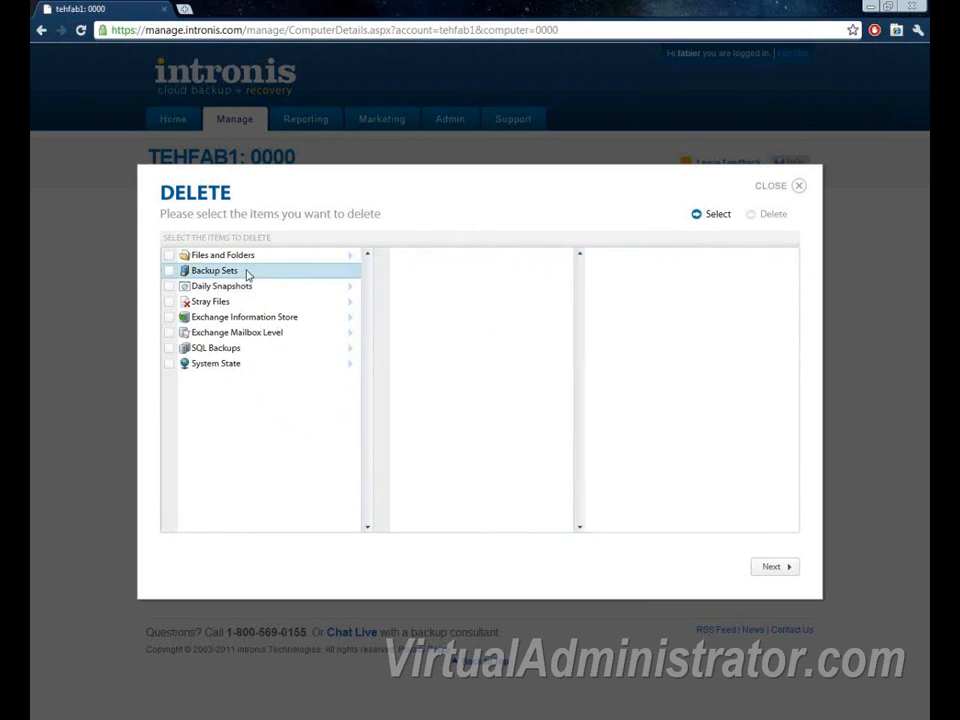
{"action": "left_click", "coordinate": [226, 258]}
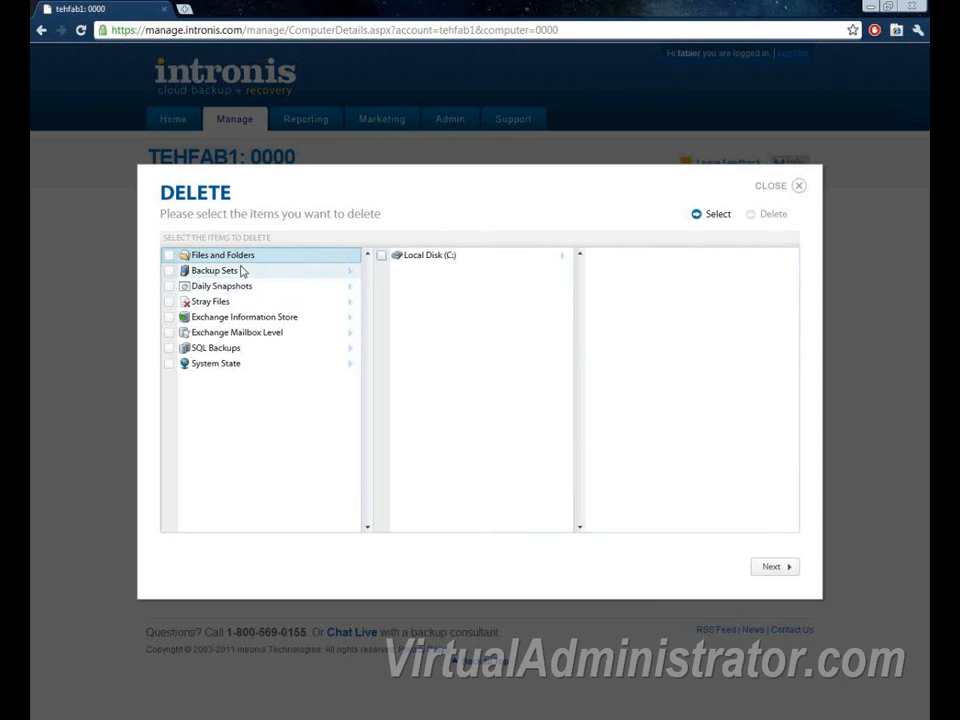
{"action": "left_click", "coordinate": [437, 256]}
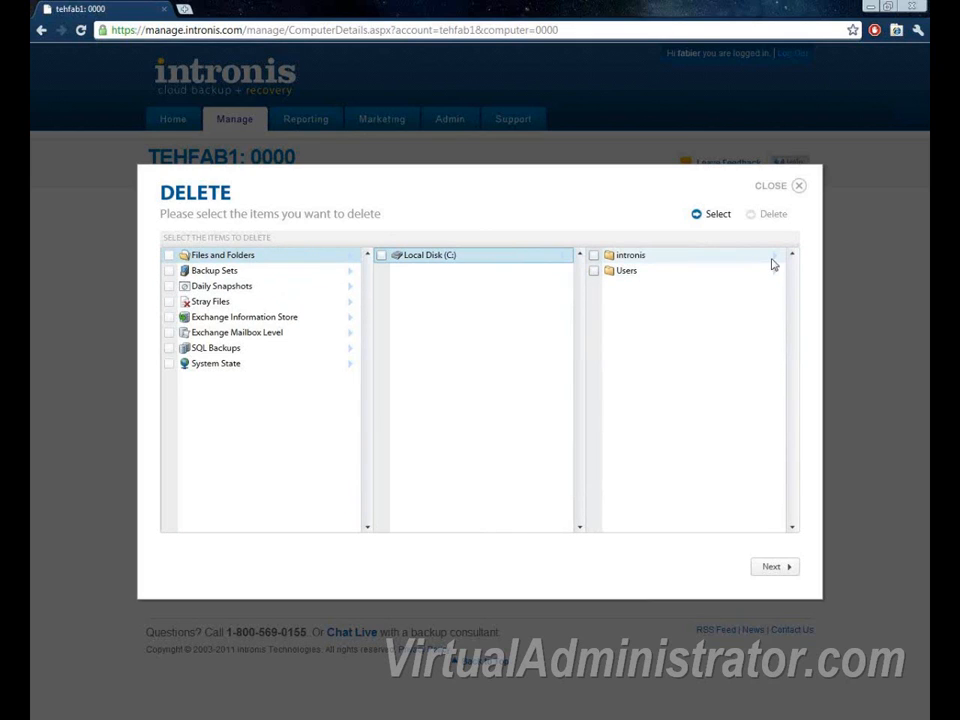
{"action": "left_click", "coordinate": [239, 304]}
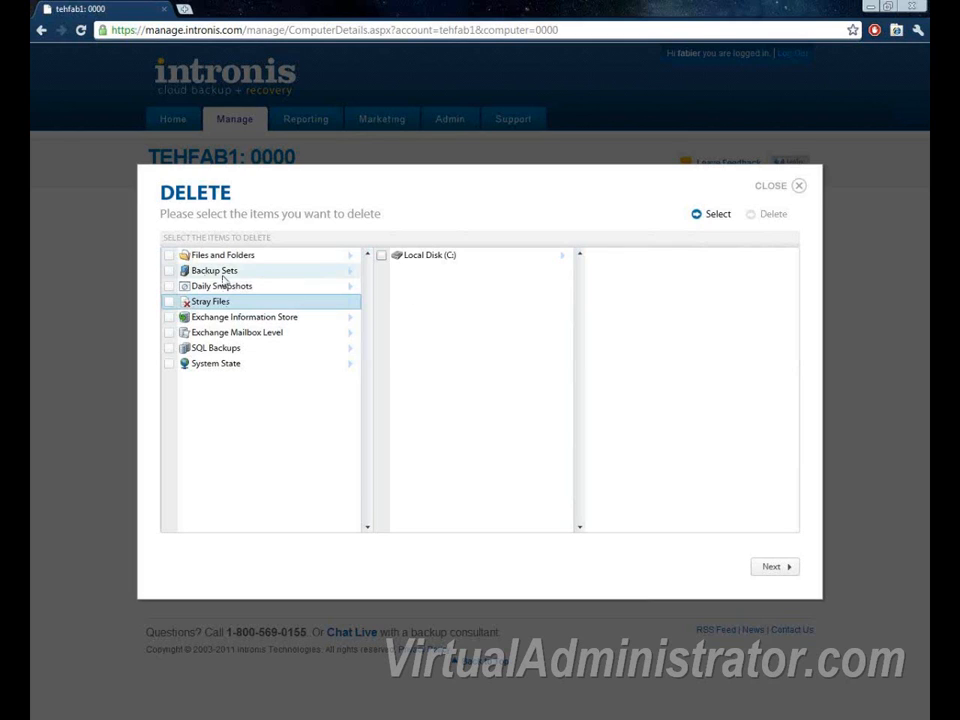
Step: Delete the blizzard-2010 folder with all its files from the Pictures folder of the Photos backup set
{"action": "left_click", "coordinate": [230, 279]}
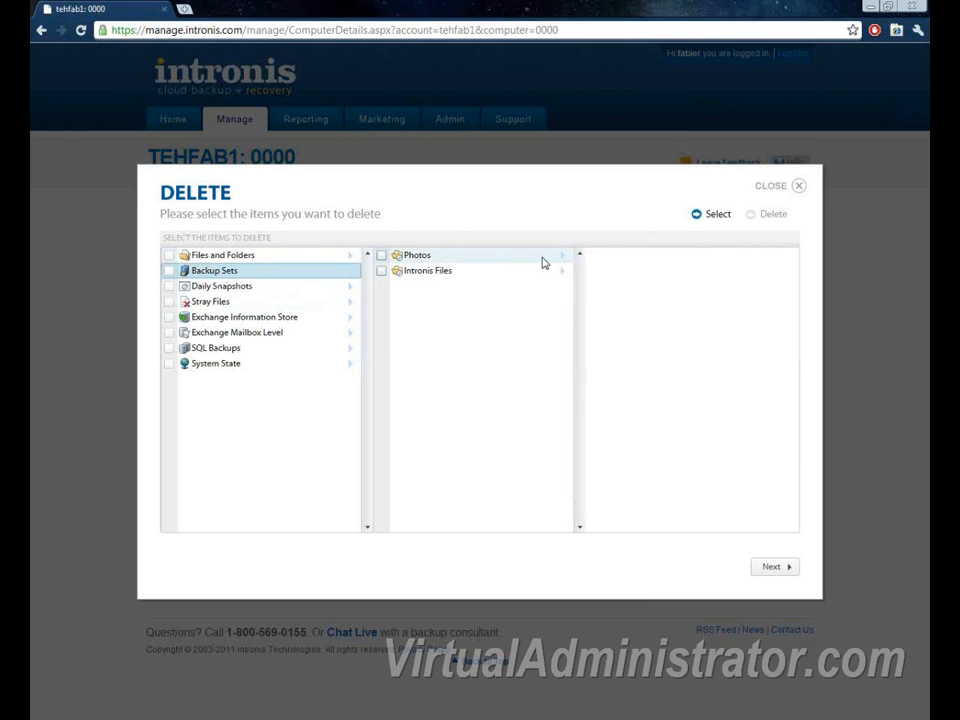
{"action": "left_click", "coordinate": [555, 261]}
{"action": "left_click", "coordinate": [655, 263]}
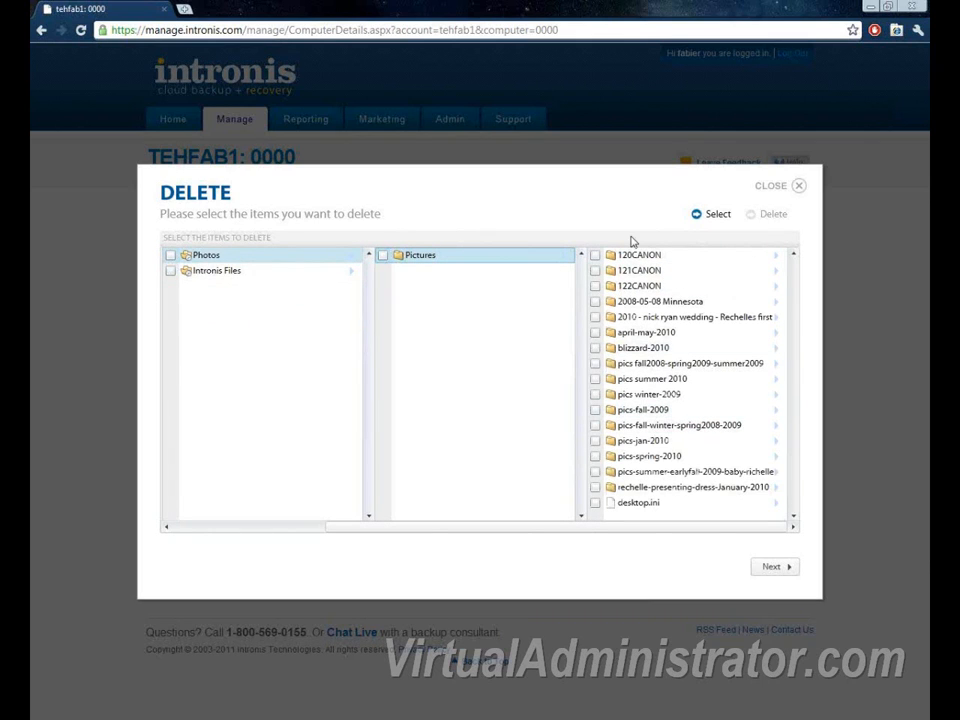
{"action": "left_click", "coordinate": [660, 347]}
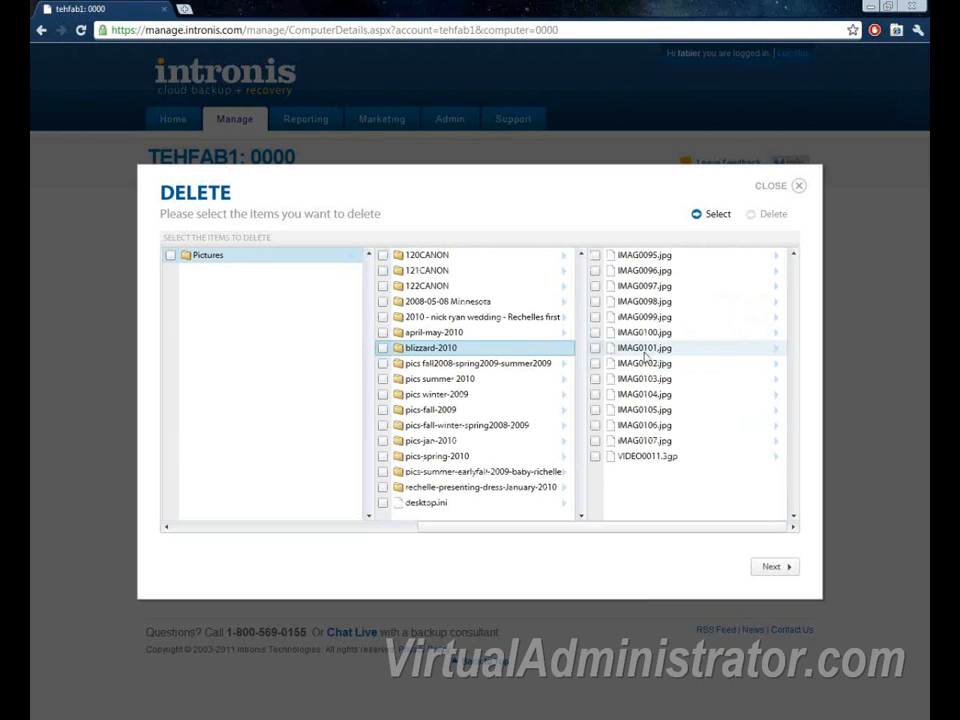
{"action": "left_click", "coordinate": [383, 348]}
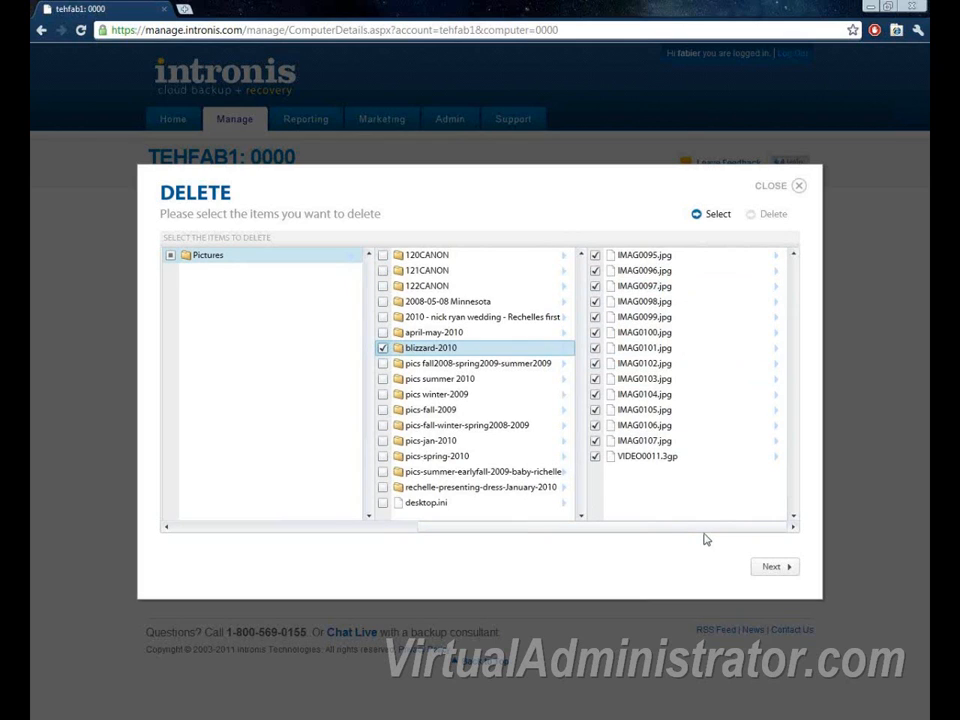
{"action": "left_click", "coordinate": [780, 568]}
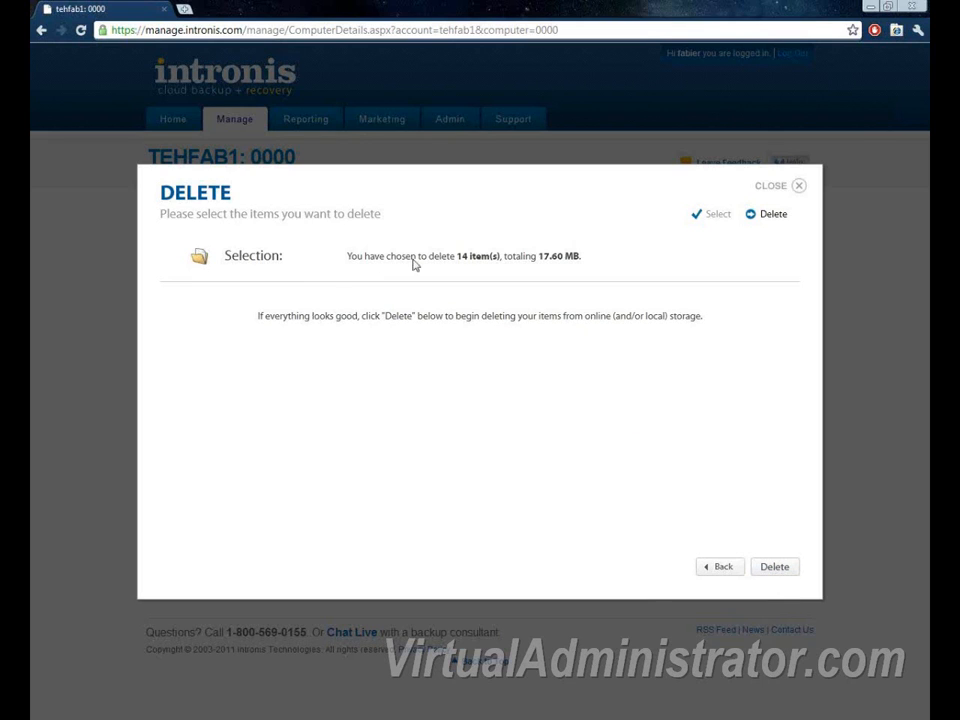
{"action": "left_click", "coordinate": [776, 567]}
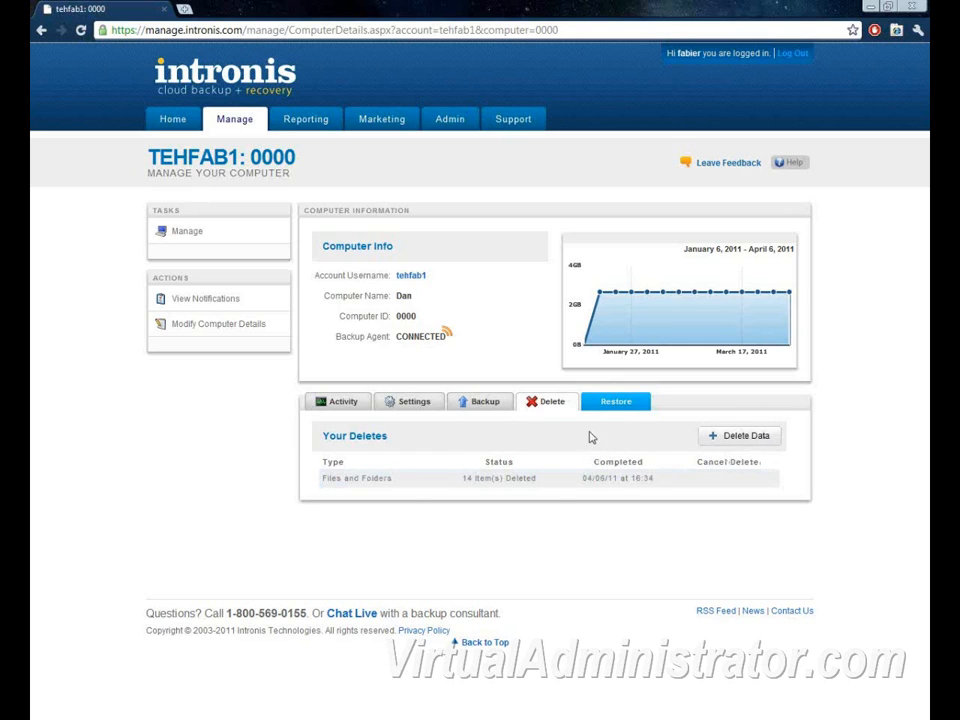
Step: Show the computer's restores and dismiss the disconnection notice of the WorkComp remote session in LogMeIn
{"action": "left_click", "coordinate": [615, 403]}
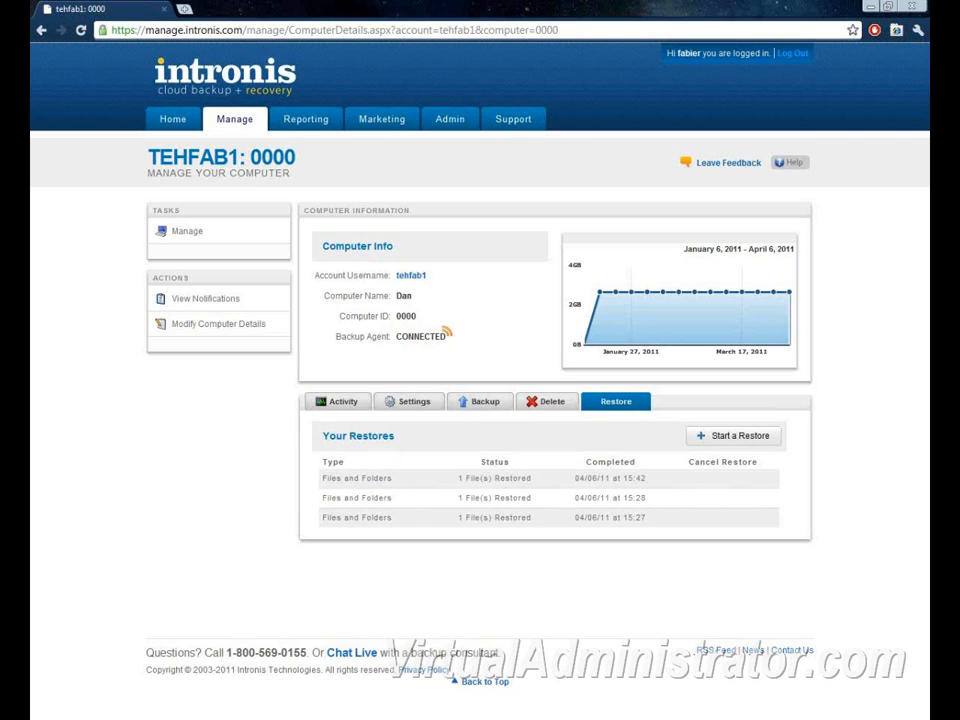
{"action": "key", "text": "alt+Tab"}
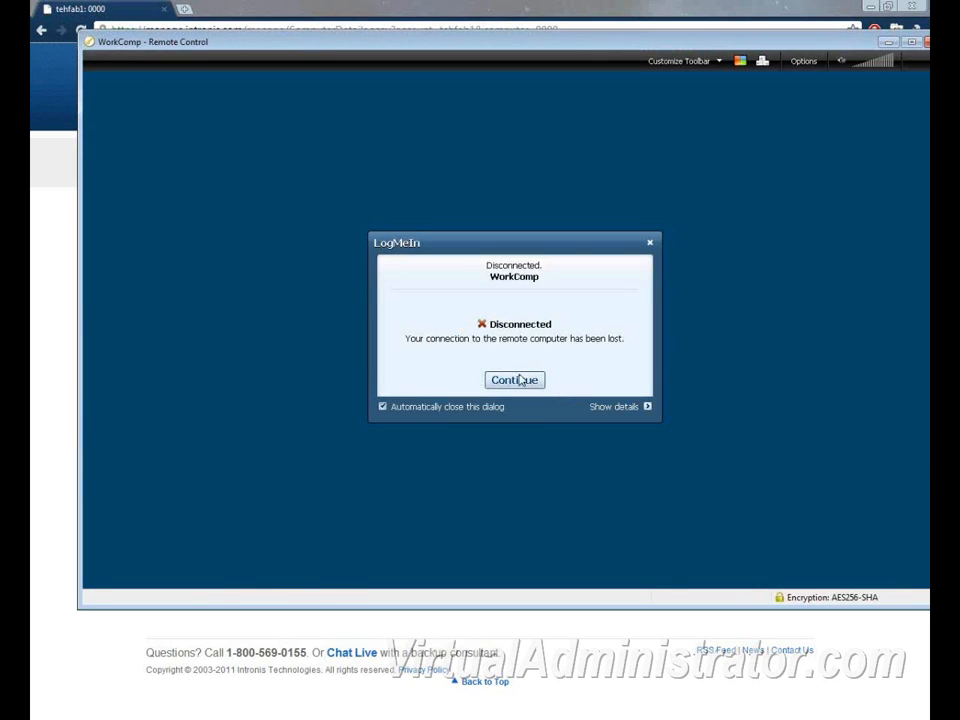
{"action": "left_click", "coordinate": [523, 379]}
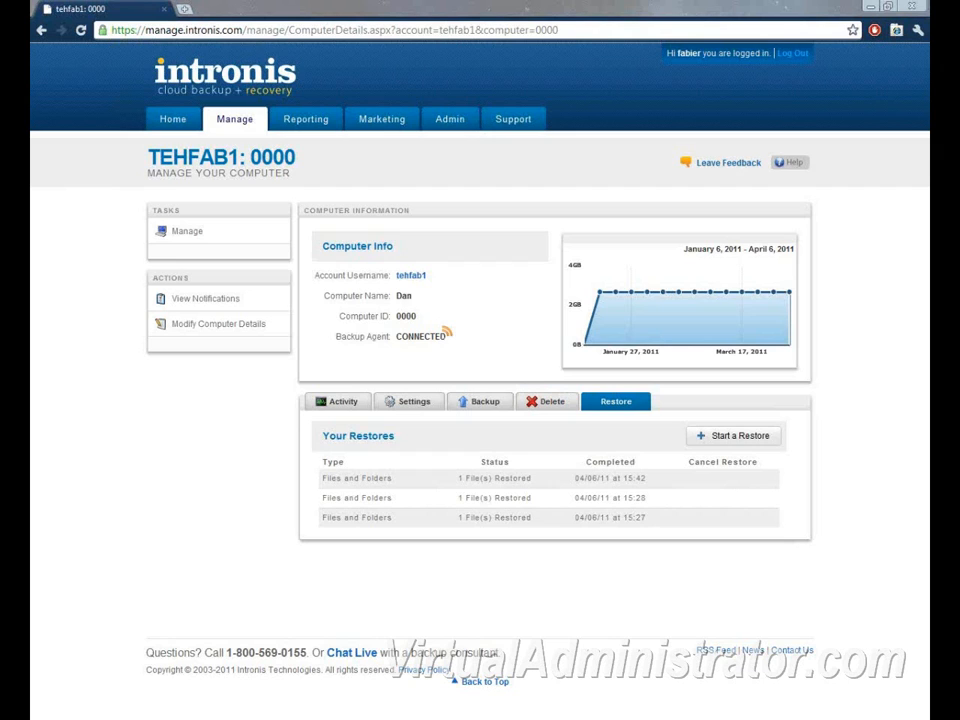
Step: Switch to the Windows Explorer window showing Local Disk (C:) and arrange it so that the browser window stays partly visible
{"action": "key", "text": "alt+Tab"}
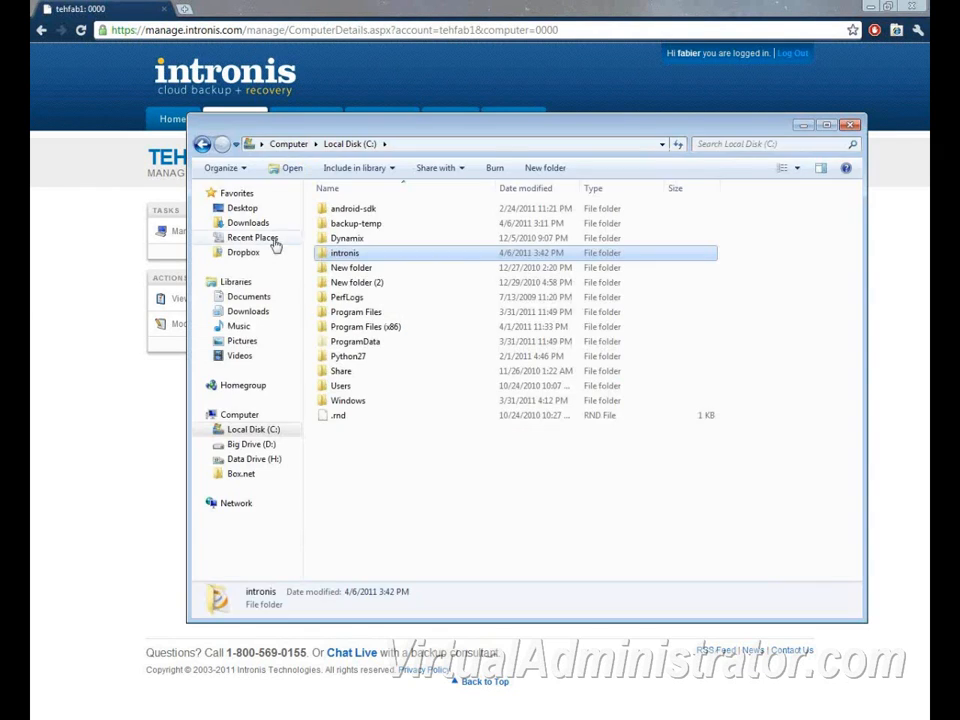
{"action": "mouse_move", "coordinate": [452, 142]}
{"action": "left_mouse_down"}
{"action": "mouse_move", "coordinate": [516, 64]}
{"action": "mouse_move", "coordinate": [456, 66]}
{"action": "mouse_move", "coordinate": [421, 92]}
{"action": "mouse_move", "coordinate": [339, 111]}
{"action": "left_mouse_up"}
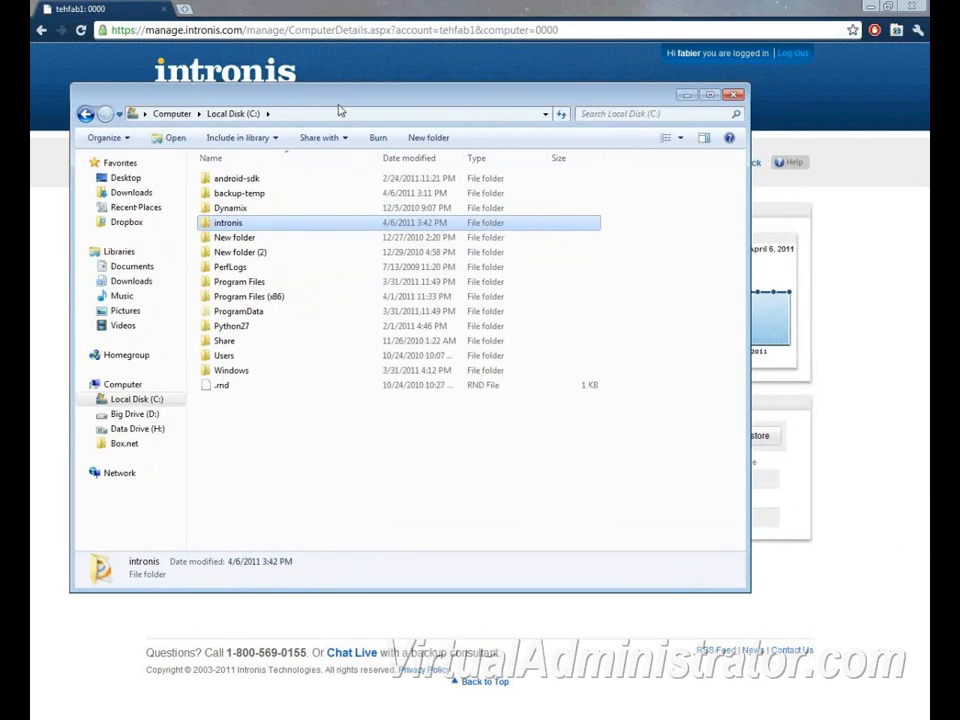
{"action": "left_click_drag", "start_coordinate": [496, 6], "coordinate": [491, 159]}
{"action": "left_click", "coordinate": [467, 100]}
{"action": "left_click_drag", "start_coordinate": [465, 100], "coordinate": [489, 36]}
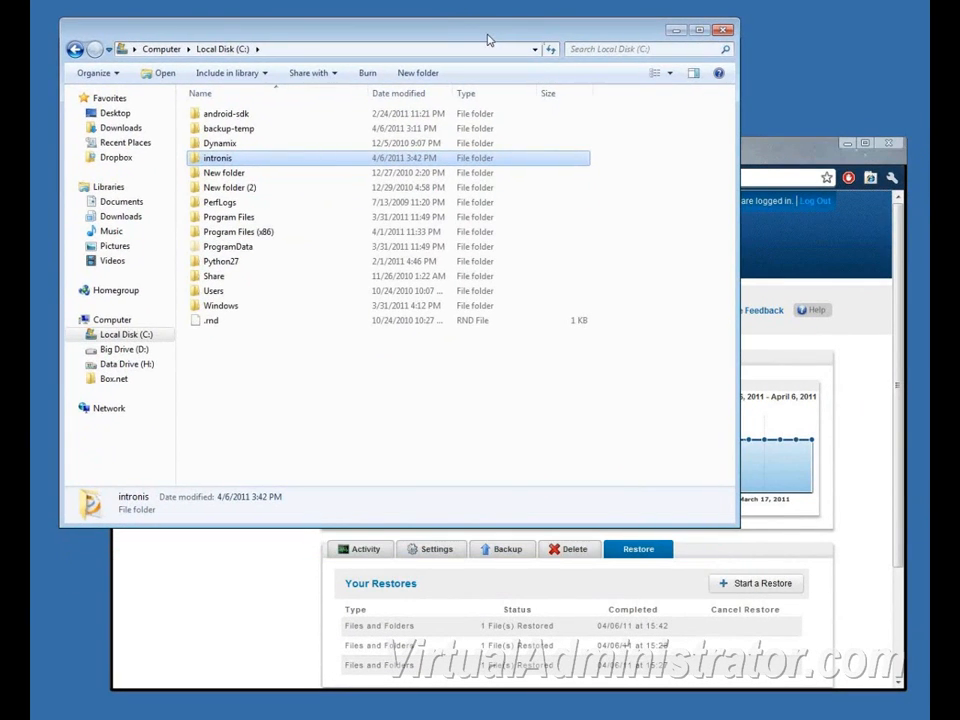
Step: Check pricesheet.pdf inside the intronis folder on Local Disk (C:), and delete the whole intronis folder
{"action": "double_click", "coordinate": [229, 160]}
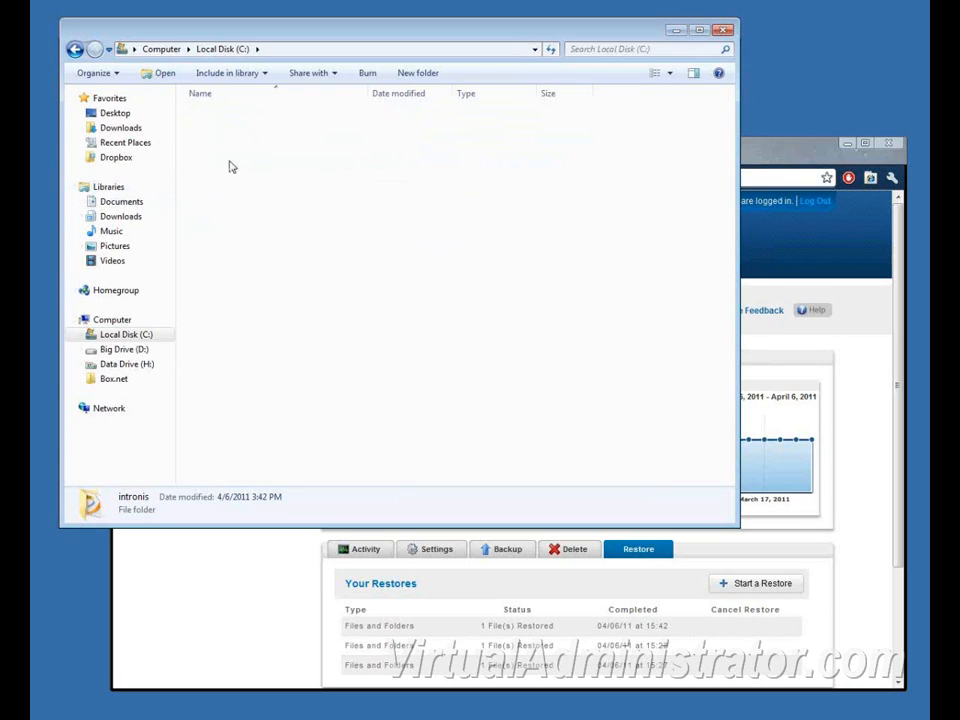
{"action": "left_click", "coordinate": [250, 114]}
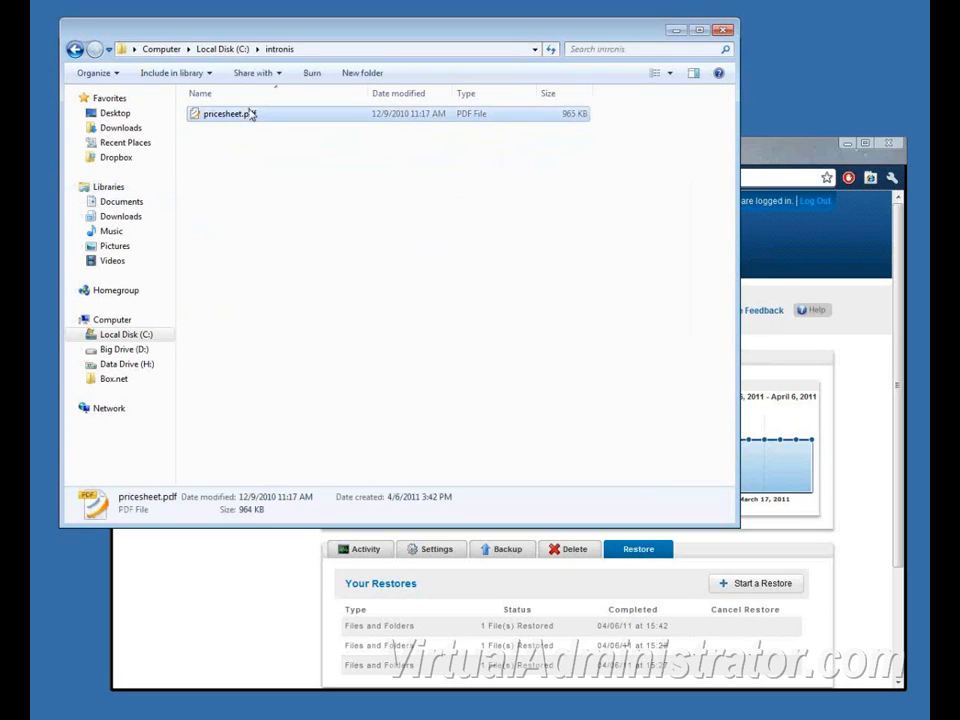
{"action": "left_click", "coordinate": [222, 49]}
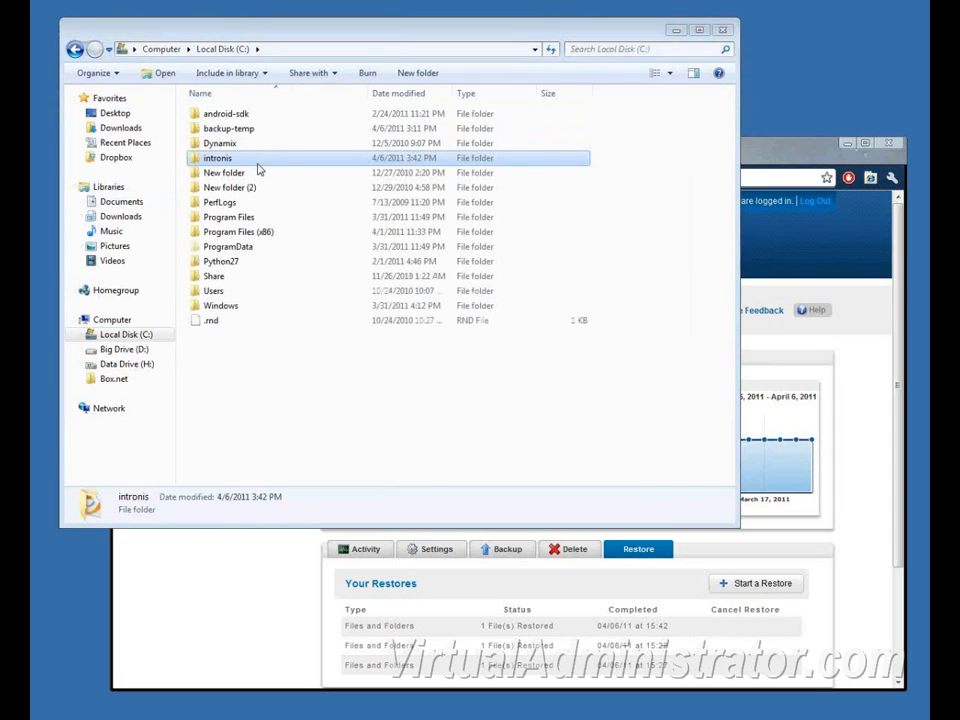
{"action": "key", "text": "Delete"}
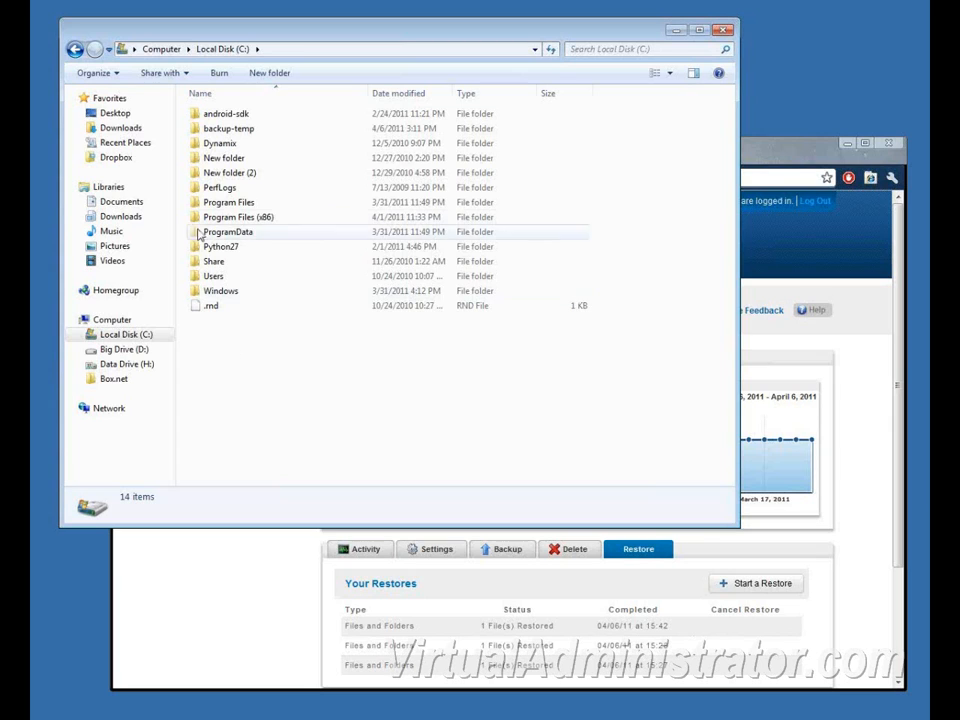
Step: Switch back to the Intronis portal in the browser, start a new restore and browse its Daily Snapshots and Files and Folders sources
{"action": "left_click", "coordinate": [259, 544]}
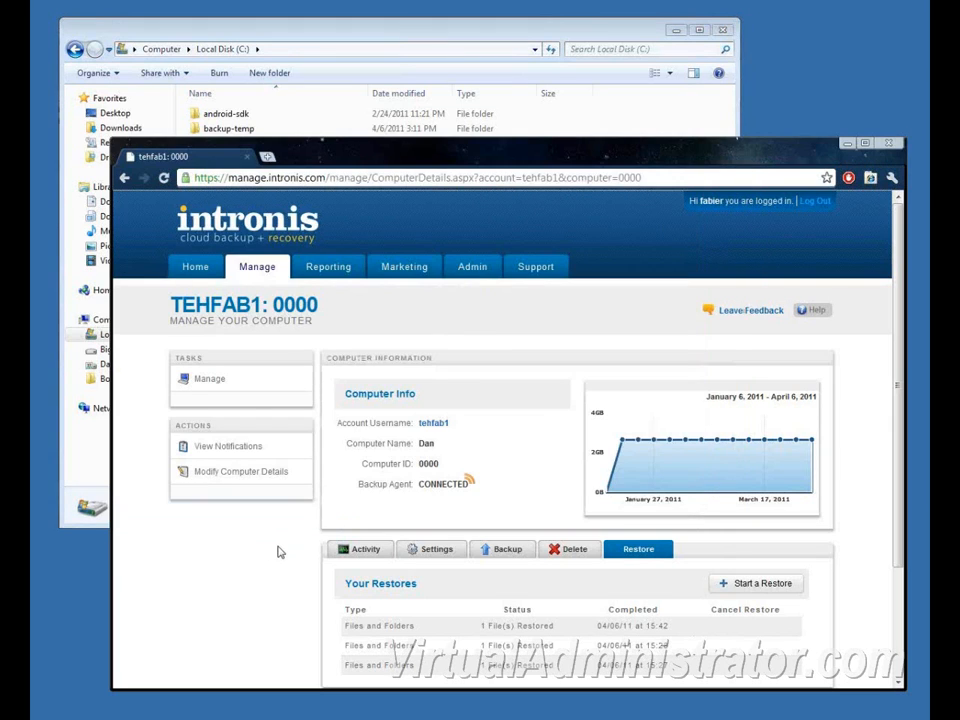
{"action": "scroll", "coordinate": [277, 553], "scroll_direction": "down", "scroll_amount": 3}
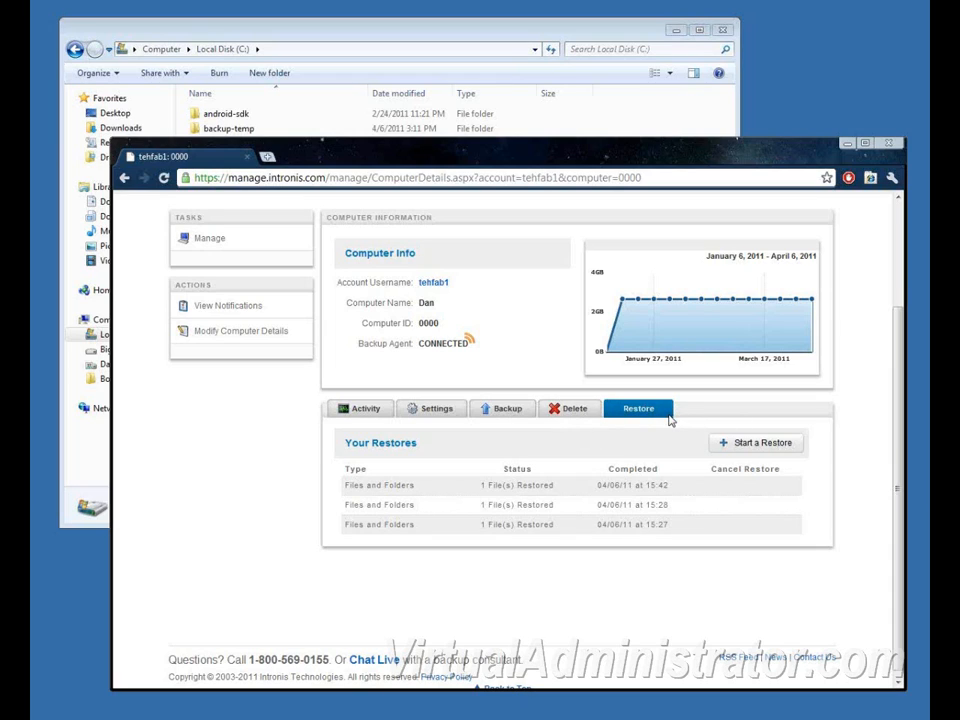
{"action": "left_click", "coordinate": [745, 449]}
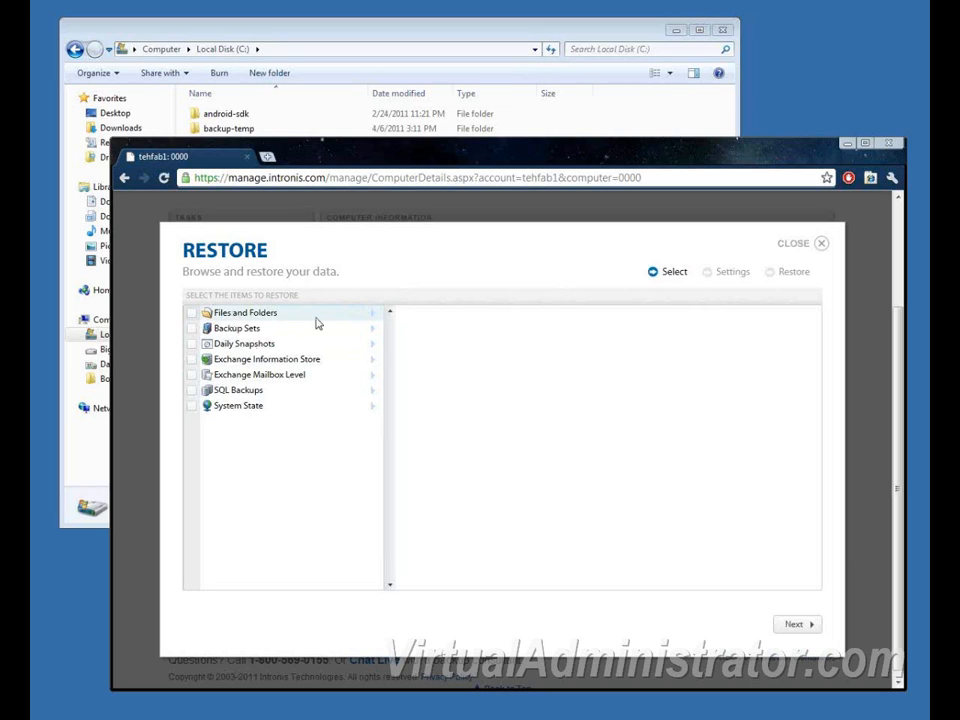
{"action": "left_click", "coordinate": [245, 347]}
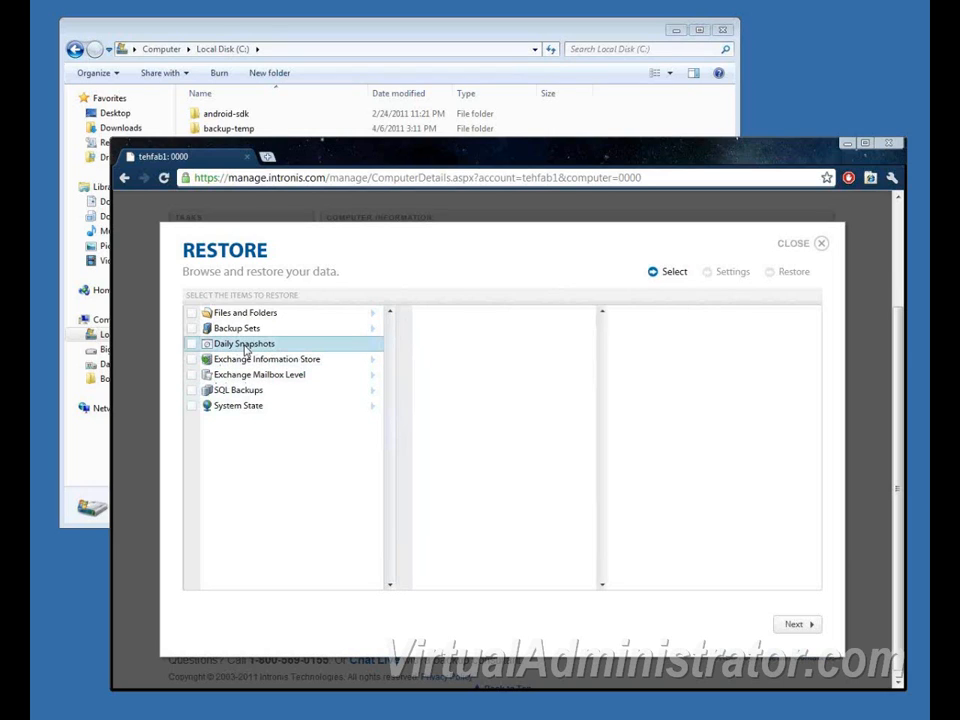
{"action": "left_click", "coordinate": [240, 331]}
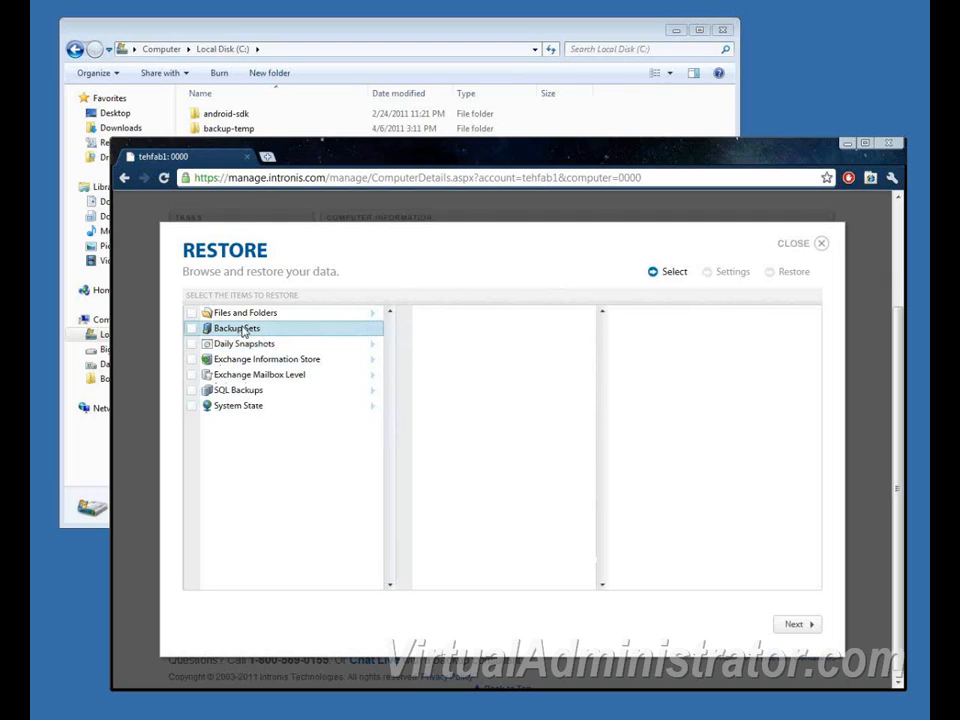
{"action": "left_click", "coordinate": [275, 317]}
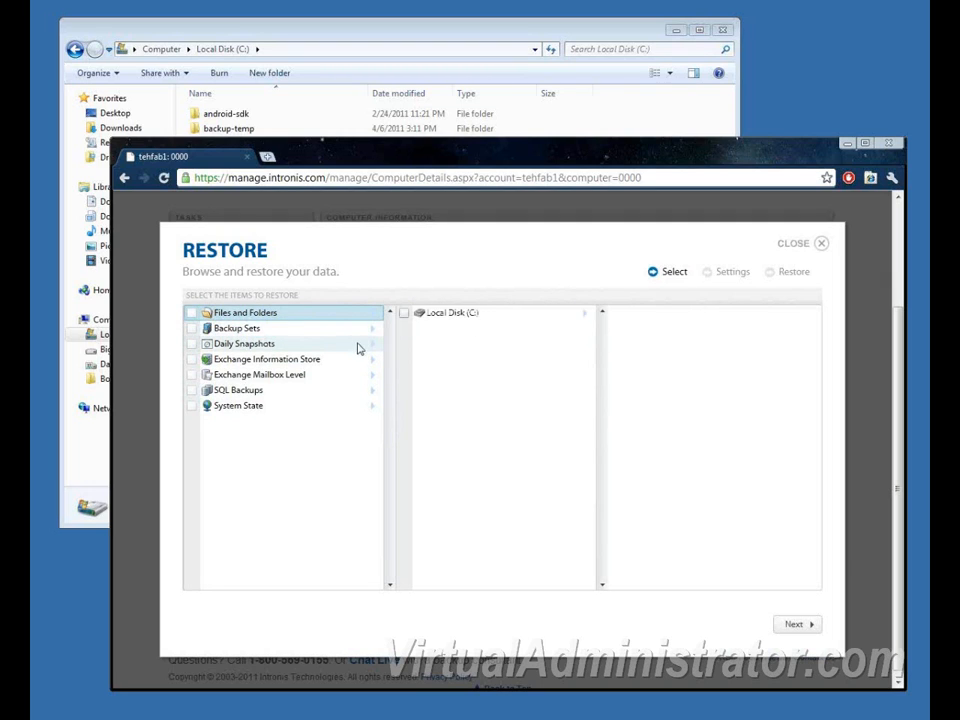
Step: Choose the whole Intronis Files backup set as the data to restore and continue to the restore settings
{"action": "left_click", "coordinate": [302, 332]}
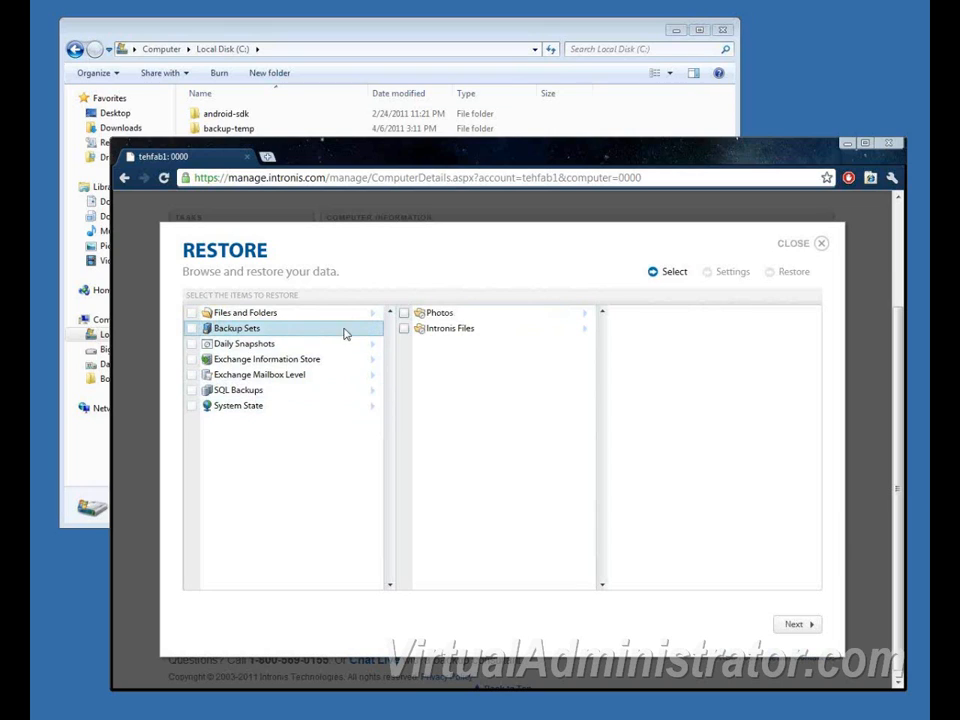
{"action": "left_click", "coordinate": [412, 329]}
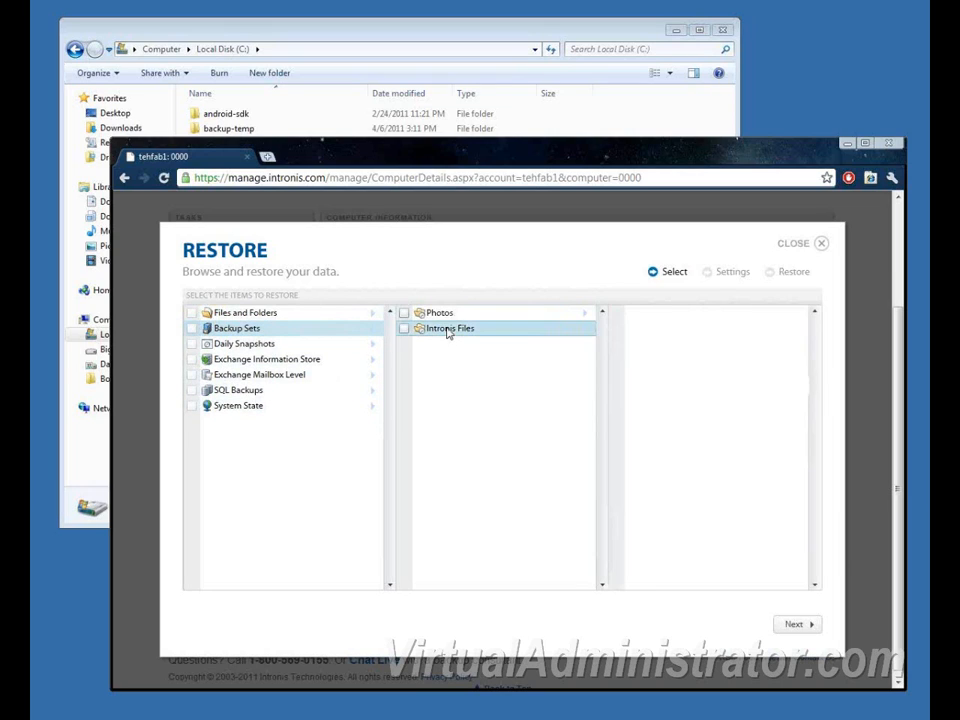
{"action": "left_click", "coordinate": [404, 329]}
{"action": "left_click", "coordinate": [809, 625]}
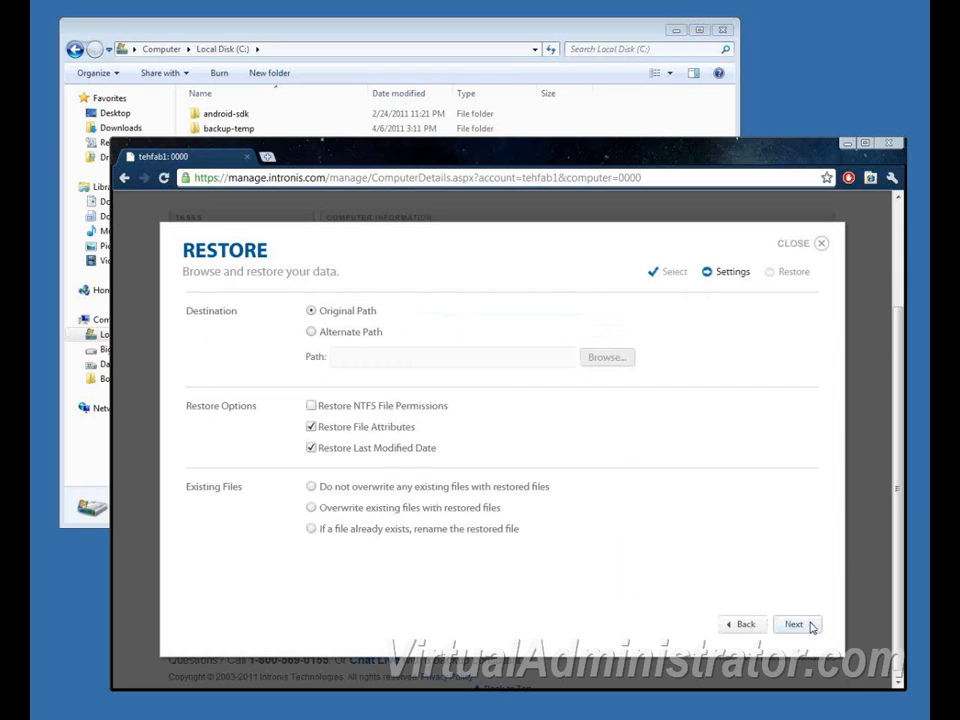
{"action": "left_click", "coordinate": [312, 332]}
{"action": "left_click", "coordinate": [498, 360]}
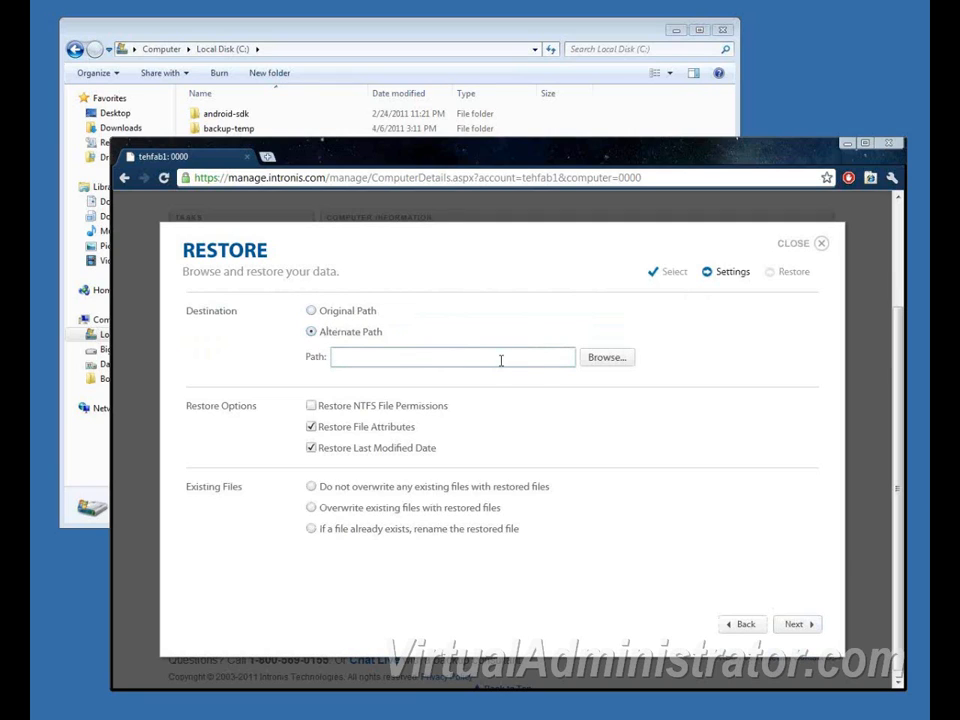
{"action": "left_click", "coordinate": [591, 359]}
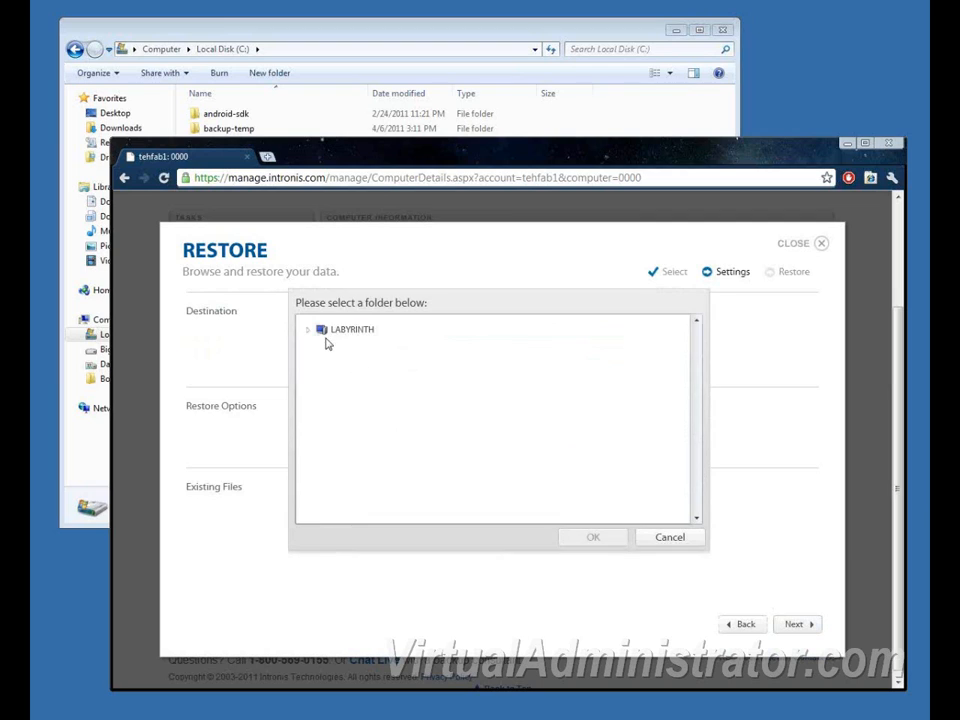
{"action": "left_click", "coordinate": [309, 329]}
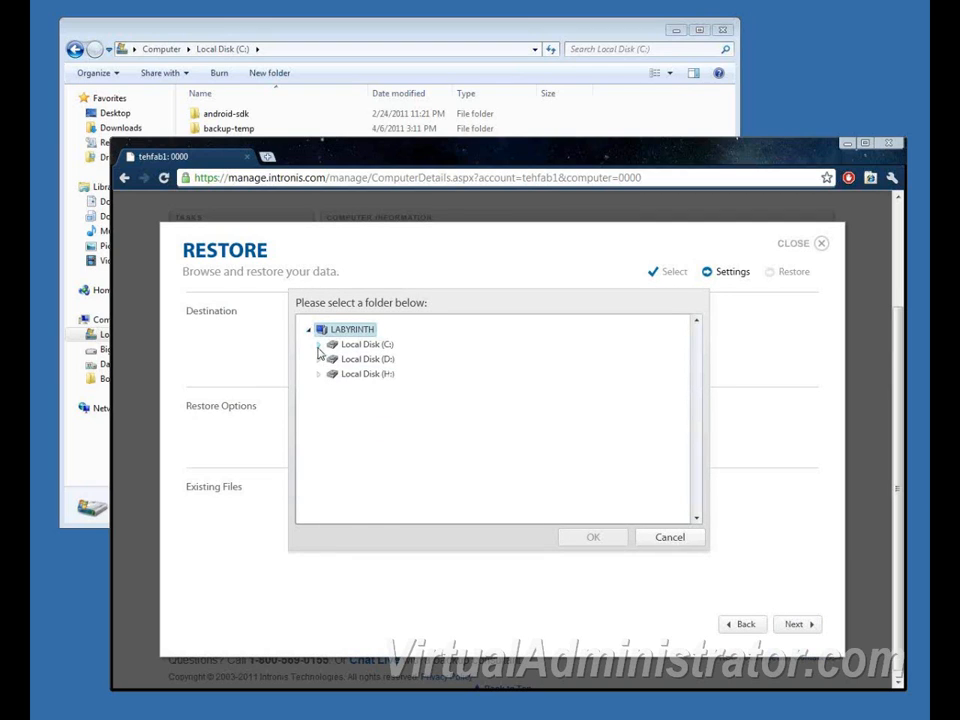
{"action": "left_click", "coordinate": [319, 344]}
{"action": "left_click", "coordinate": [690, 540]}
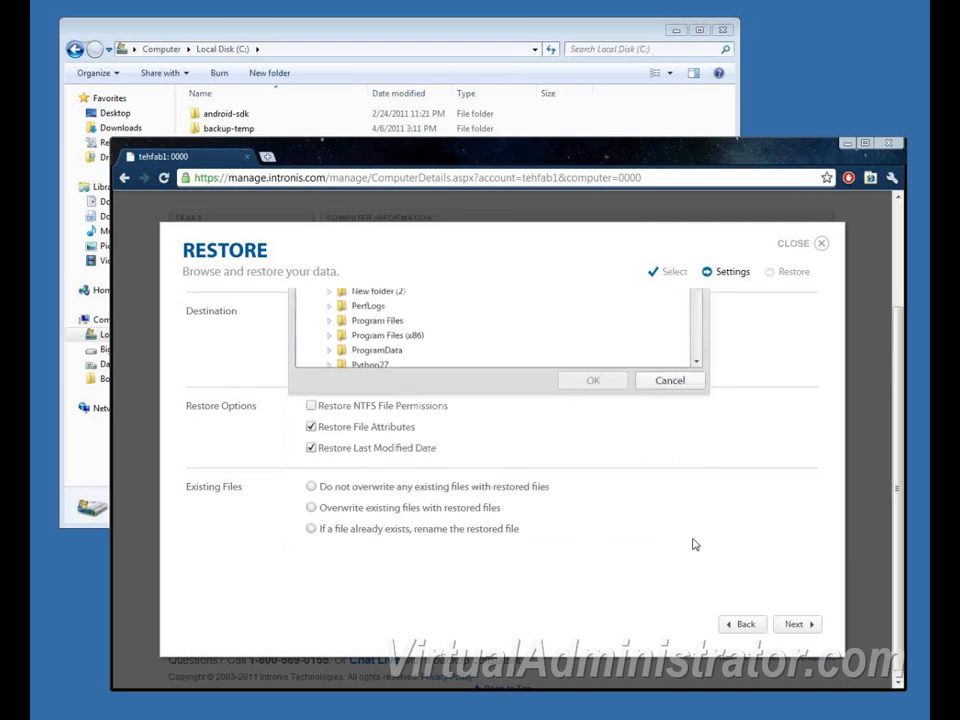
{"action": "left_click", "coordinate": [311, 311]}
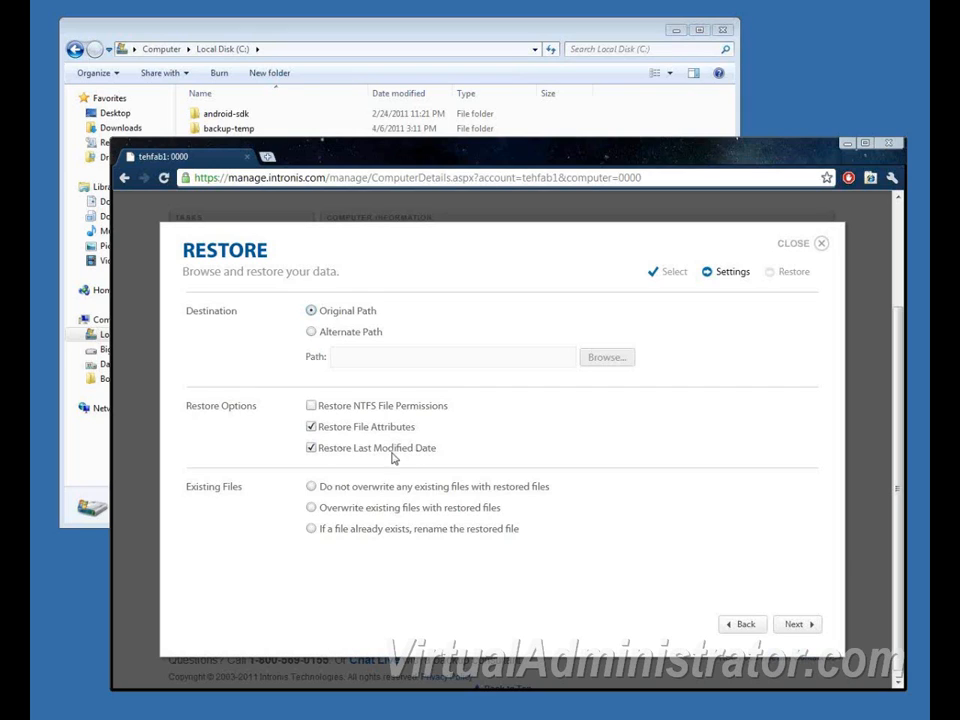
Step: Set the restore not to overwrite any existing files and run it to the original path
{"action": "left_click", "coordinate": [313, 450]}
{"action": "left_click", "coordinate": [312, 449]}
{"action": "left_click", "coordinate": [312, 487]}
{"action": "left_click", "coordinate": [796, 626]}
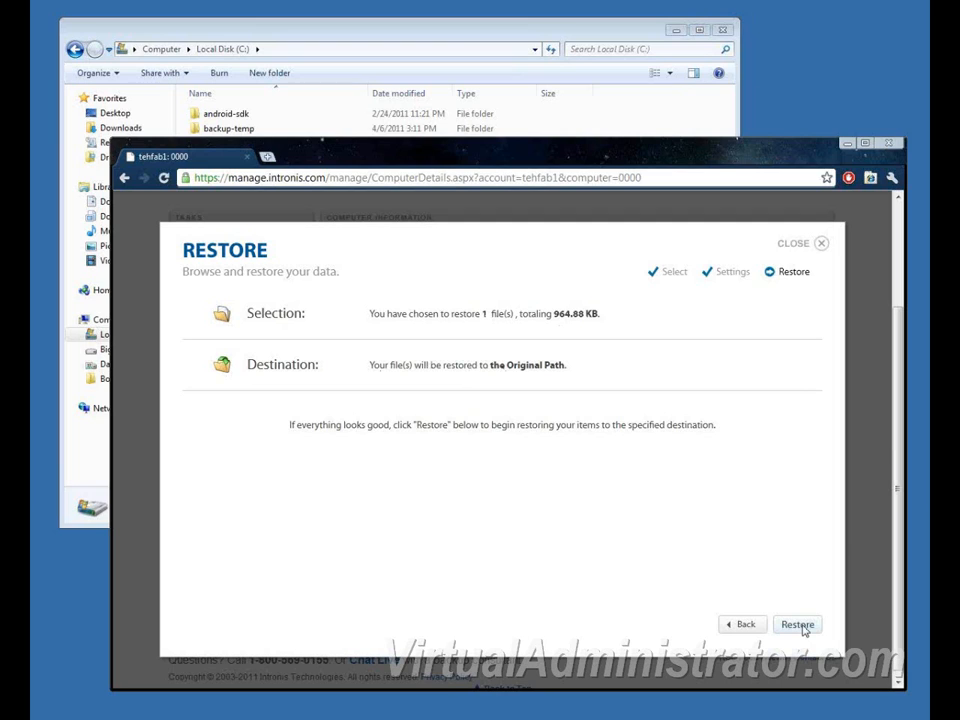
{"action": "left_click", "coordinate": [418, 28]}
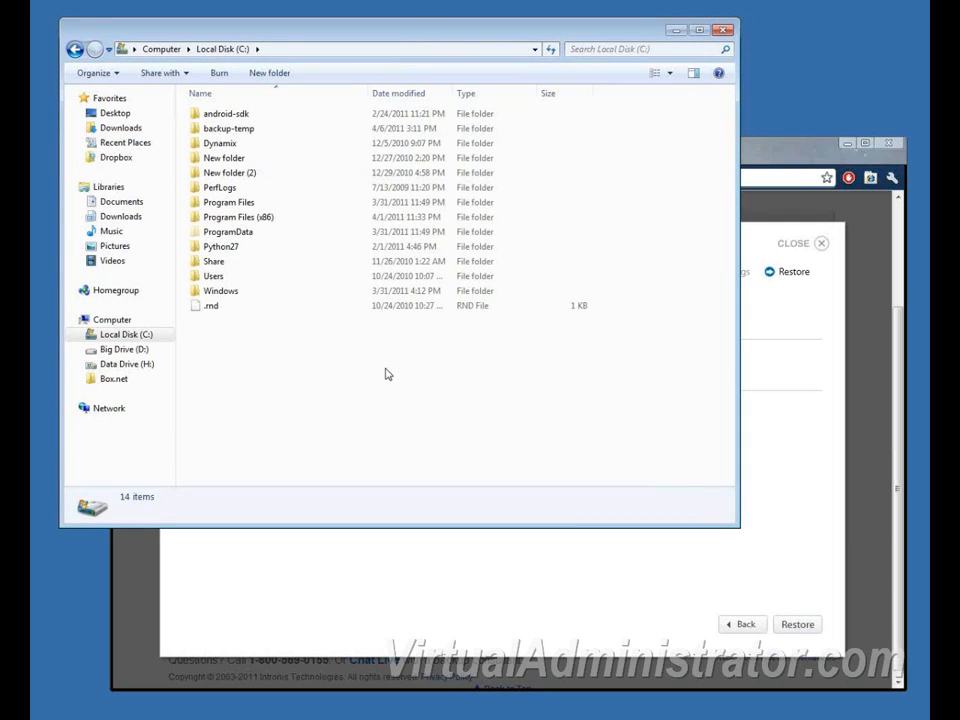
{"action": "left_click", "coordinate": [799, 626]}
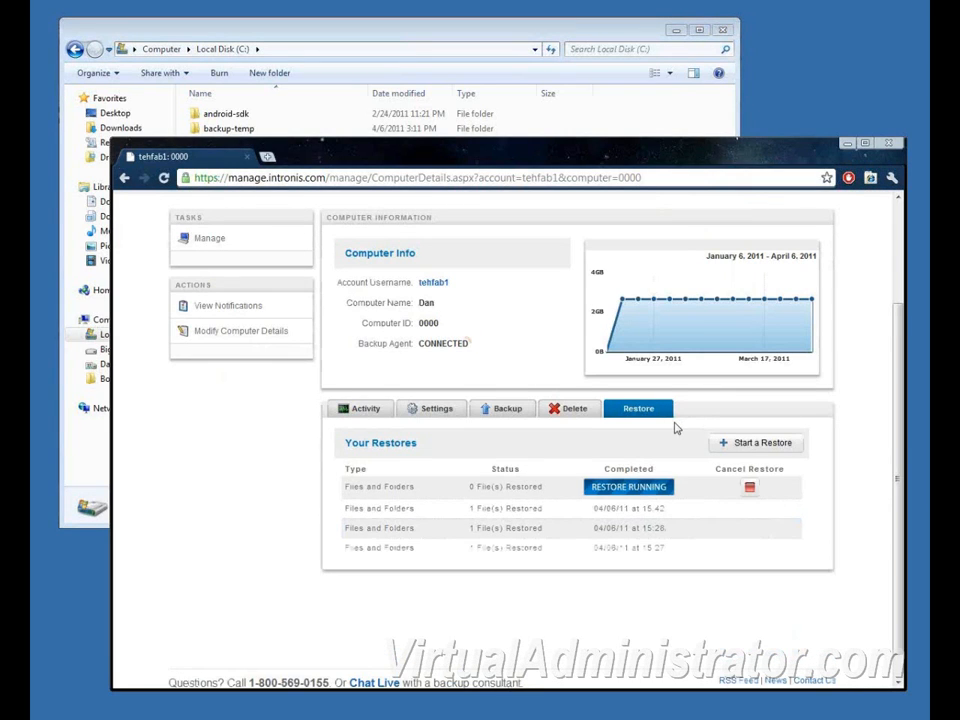
Step: Switch to the Windows Explorer window showing Local Disk (C:) and open pricesheet.pdf from the restored intronis folder
{"action": "left_click", "coordinate": [461, 41]}
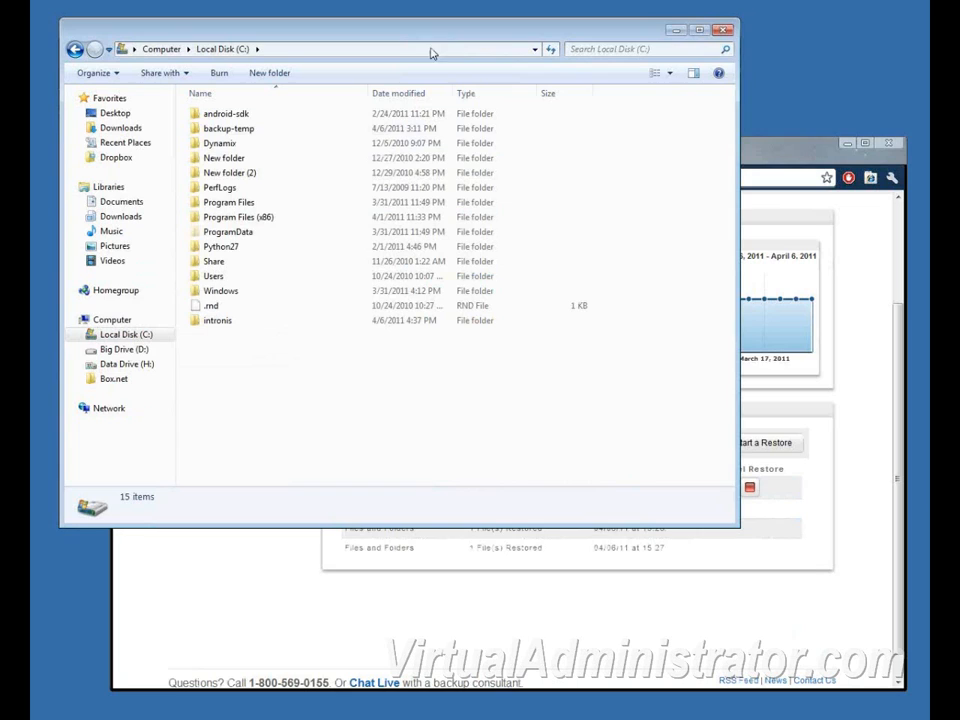
{"action": "left_click", "coordinate": [218, 322]}
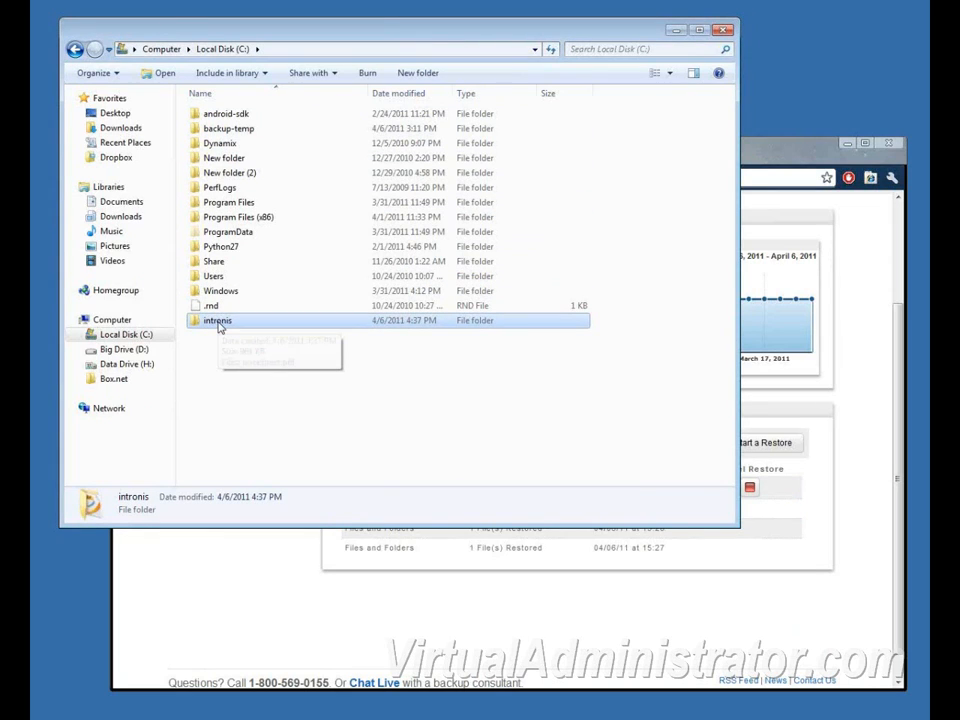
{"action": "double_click", "coordinate": [219, 324]}
{"action": "left_click", "coordinate": [240, 118]}
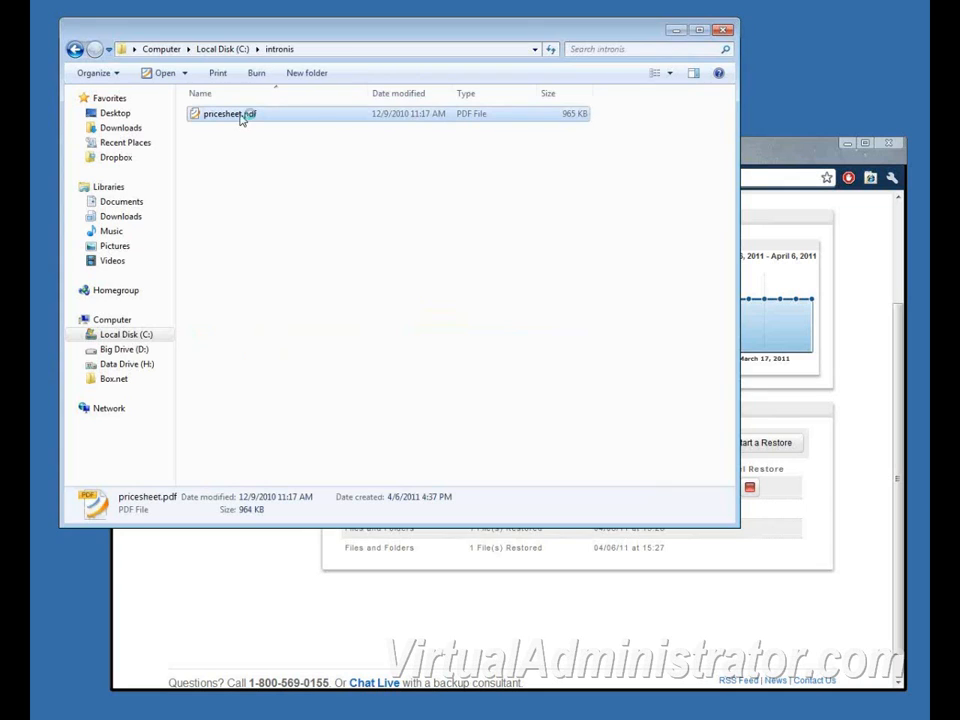
{"action": "double_click", "coordinate": [240, 118]}
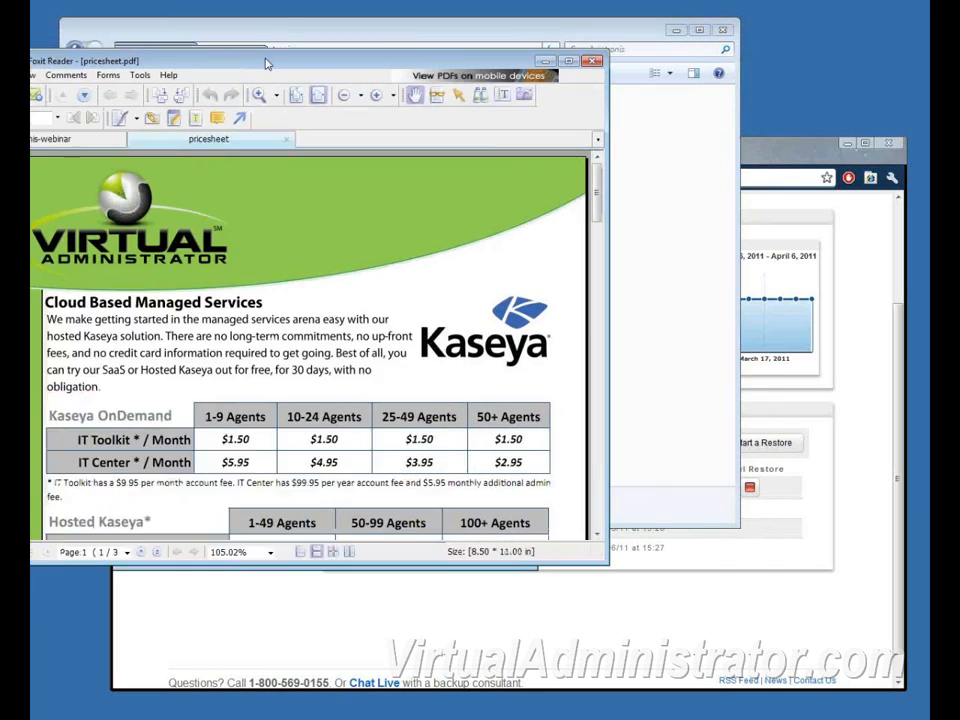
Step: Look through the pages of pricesheet.pdf, close the PDF reader and return to the portal's list of restores
{"action": "scroll", "coordinate": [437, 298], "scroll_direction": "down", "scroll_amount": 6}
{"action": "scroll", "coordinate": [437, 302], "scroll_direction": "down", "scroll_amount": 2}
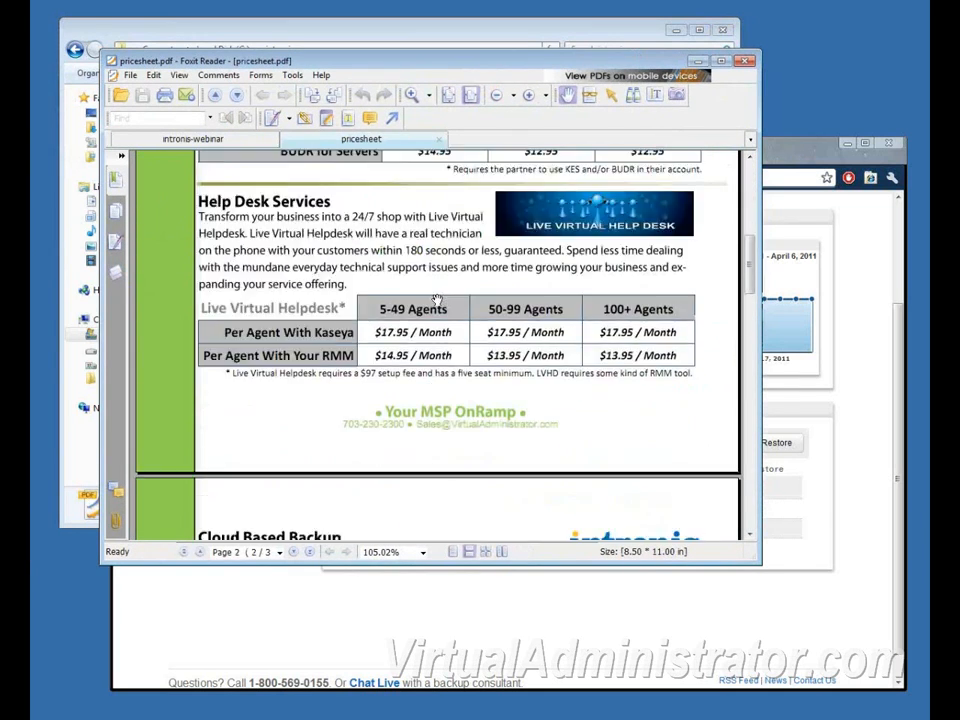
{"action": "scroll", "coordinate": [454, 283], "scroll_direction": "up", "scroll_amount": 10}
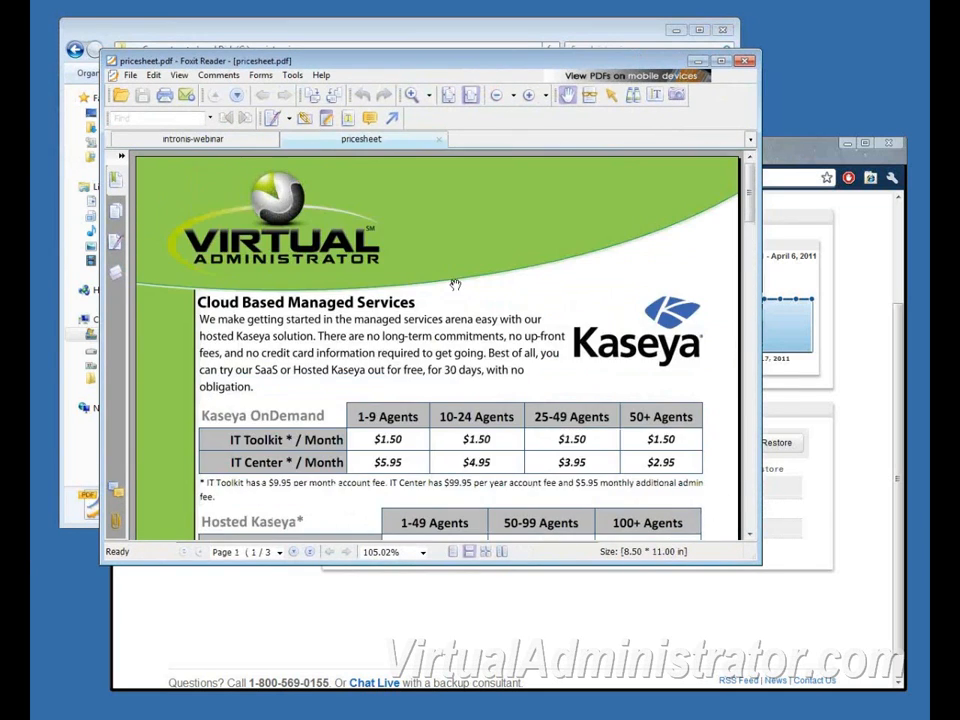
{"action": "left_click", "coordinate": [744, 61]}
{"action": "left_click", "coordinate": [437, 339]}
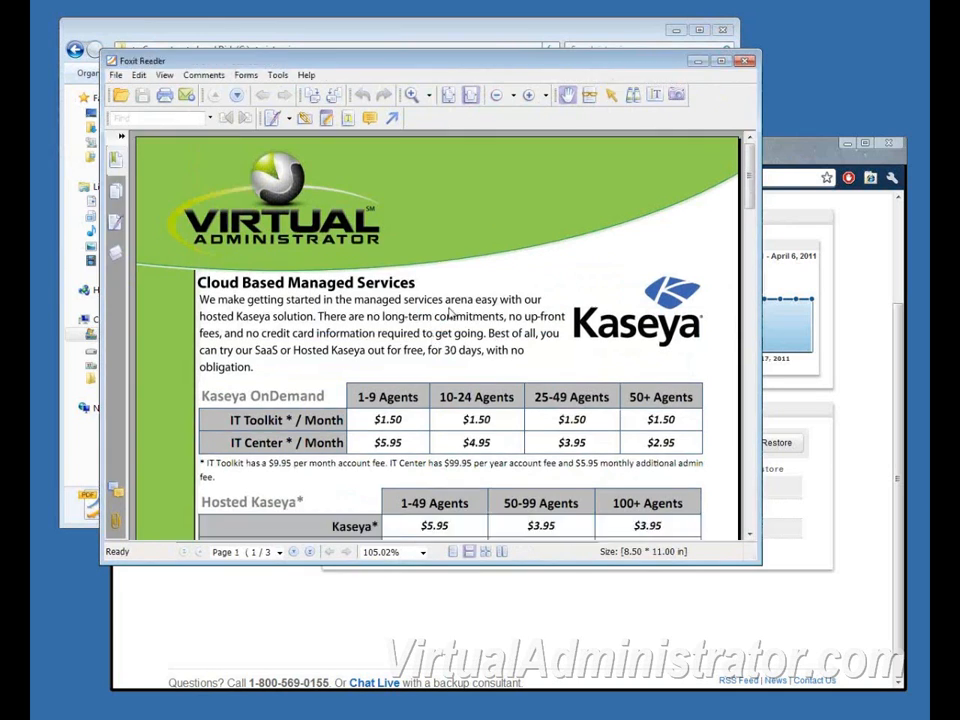
{"action": "left_click_drag", "start_coordinate": [621, 36], "coordinate": [603, 40]}
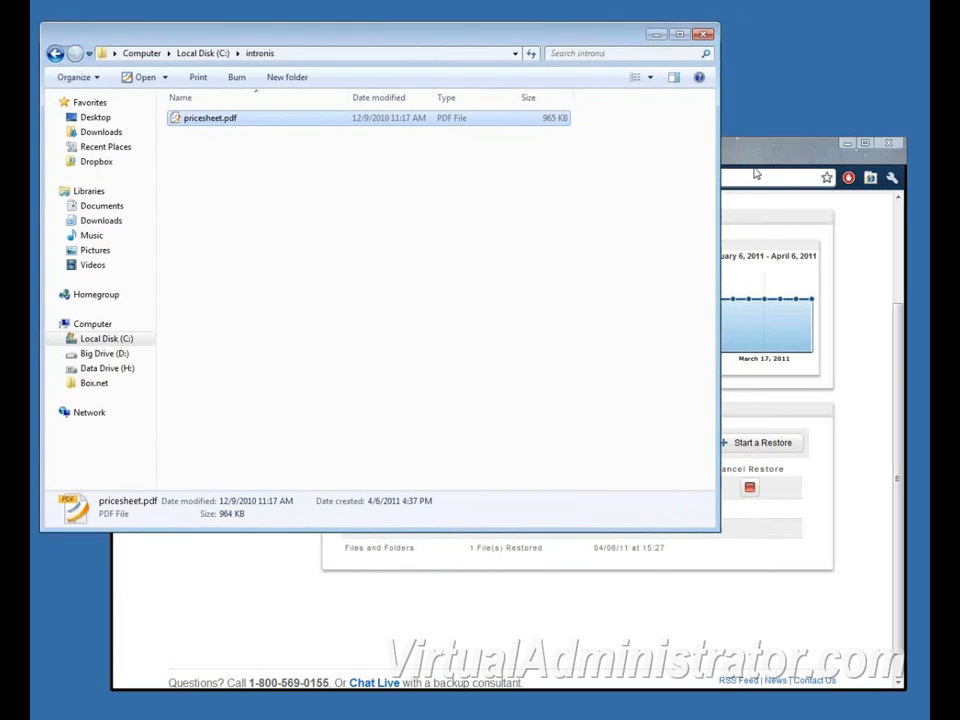
{"action": "left_click", "coordinate": [740, 210]}
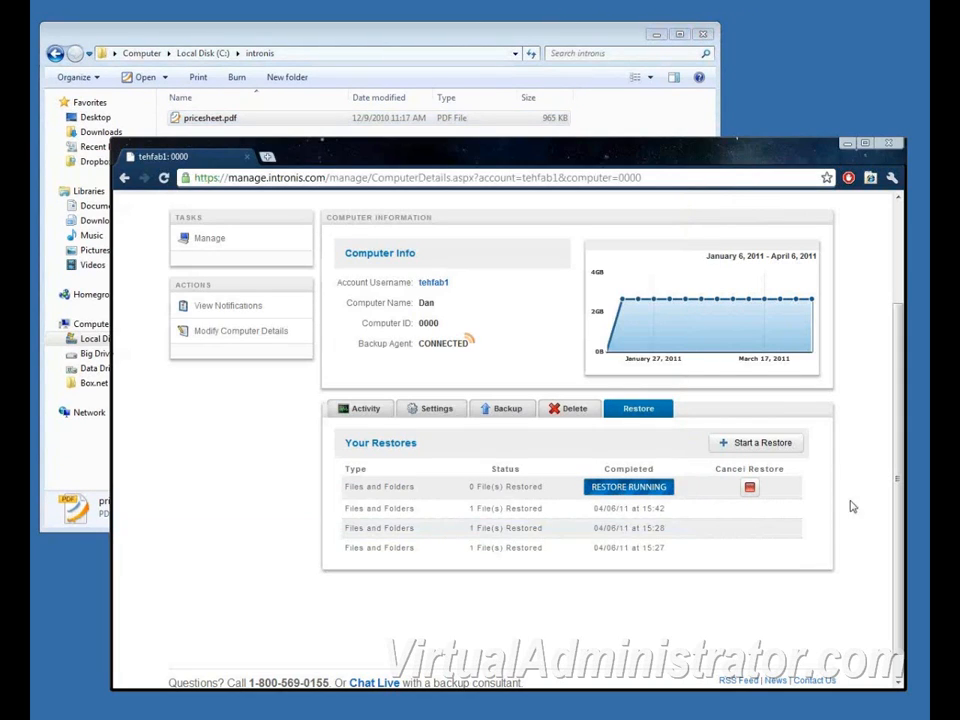